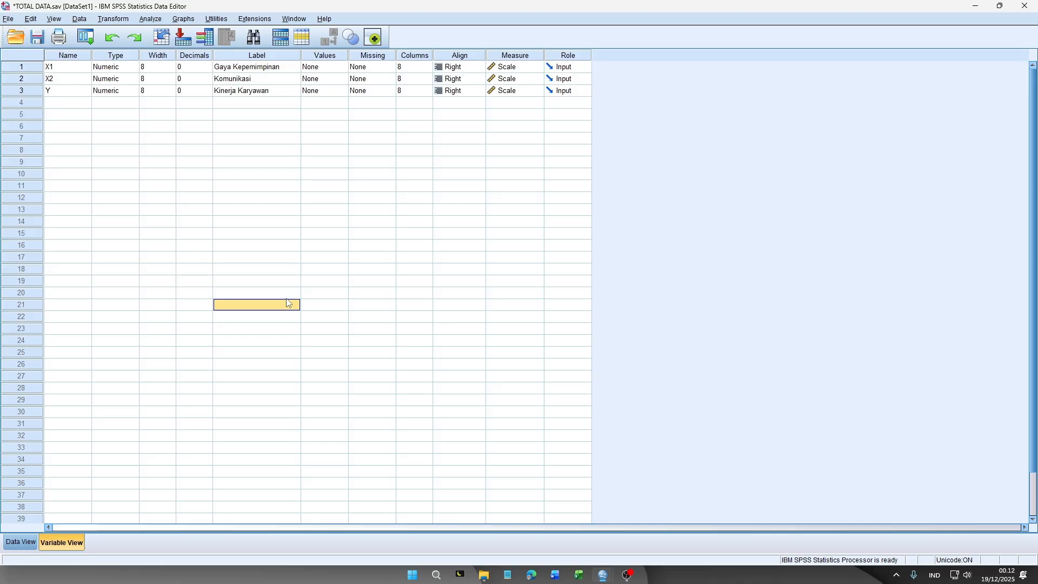
- Set up a linear regression with Kinerja Karyawan [Y] as dependent and Gaya Kepemimpinan [X1] and Komunikasi [X2] as independent variables
click(20, 542)
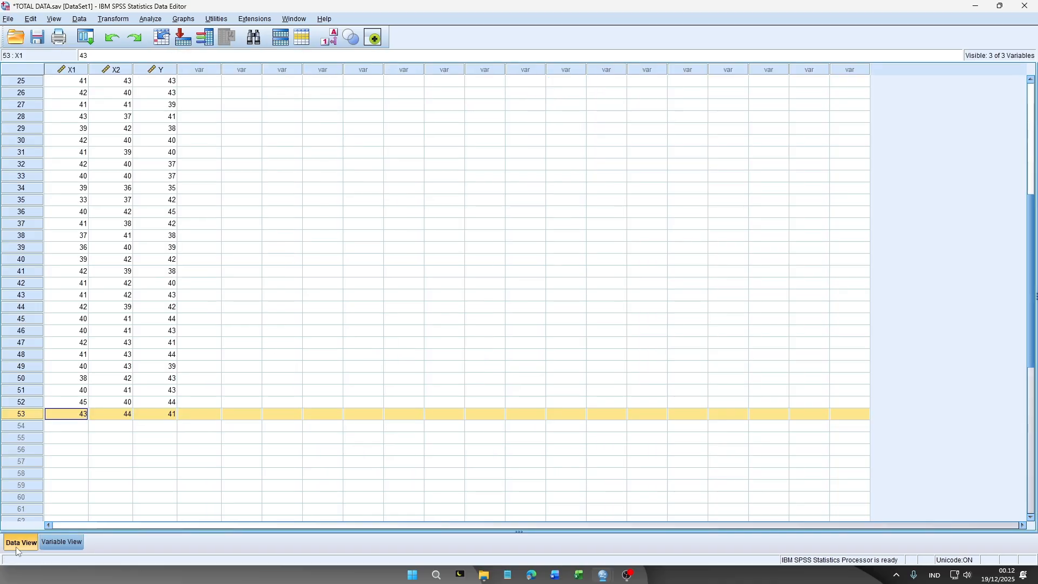
click(146, 414)
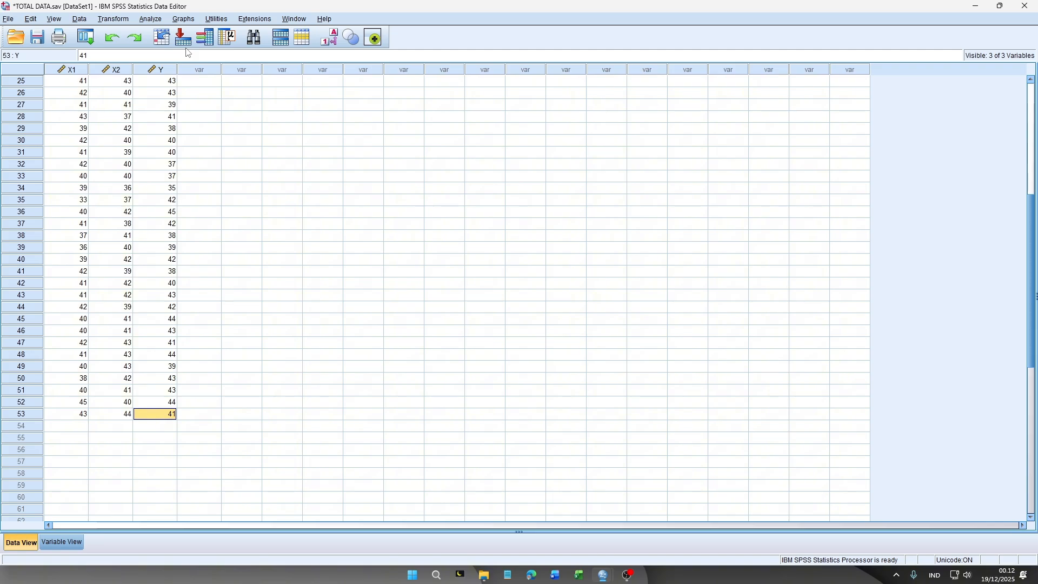
click(150, 19)
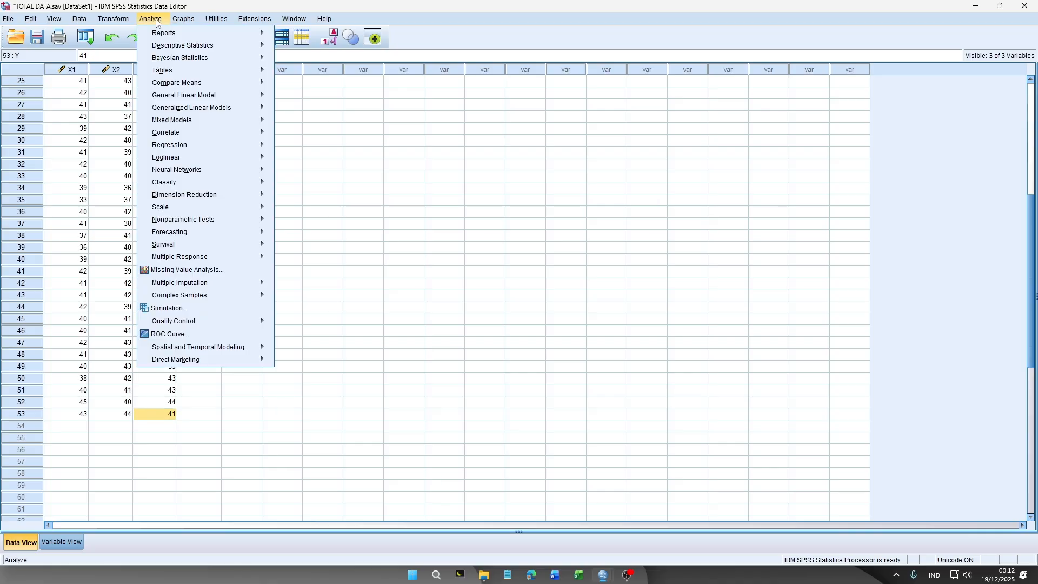
mouse_move(179, 146)
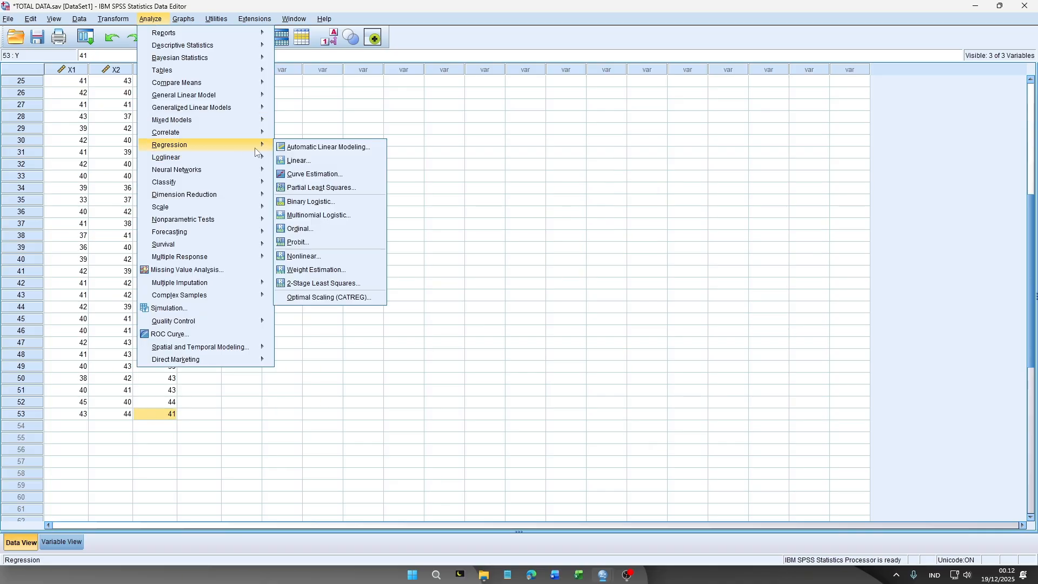
click(302, 159)
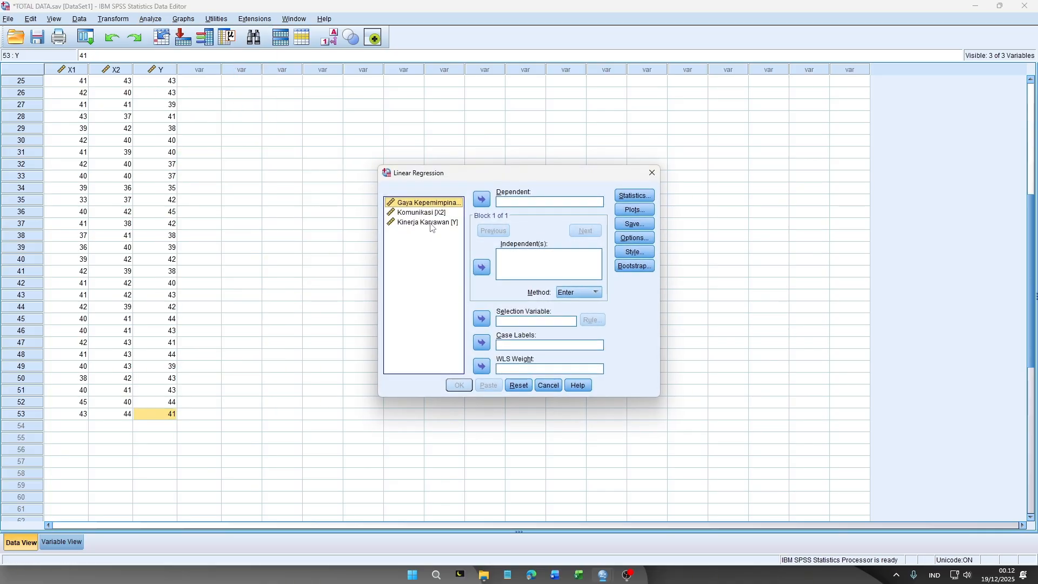
click(431, 223)
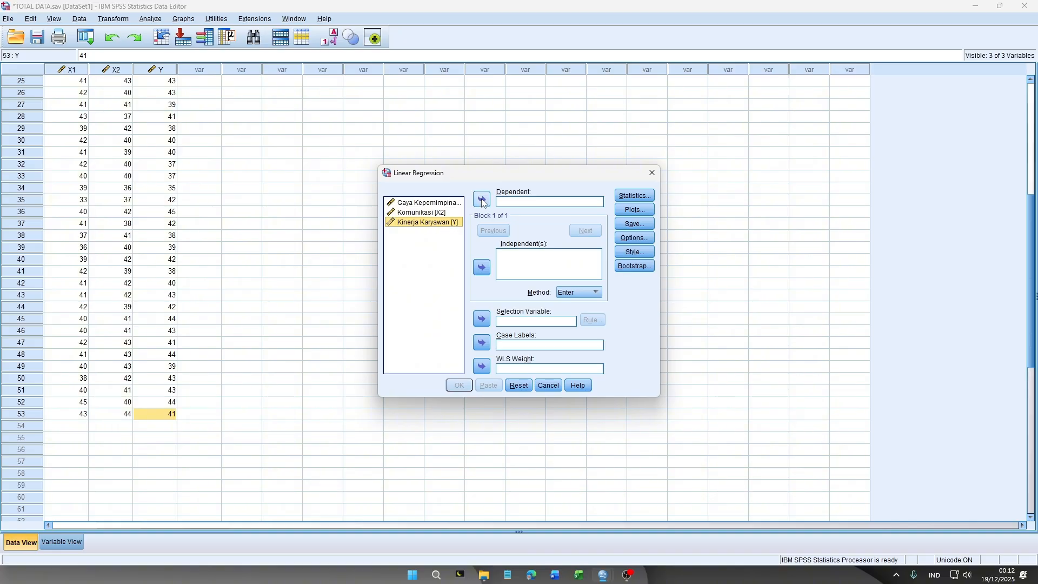
click(483, 203)
click(439, 213)
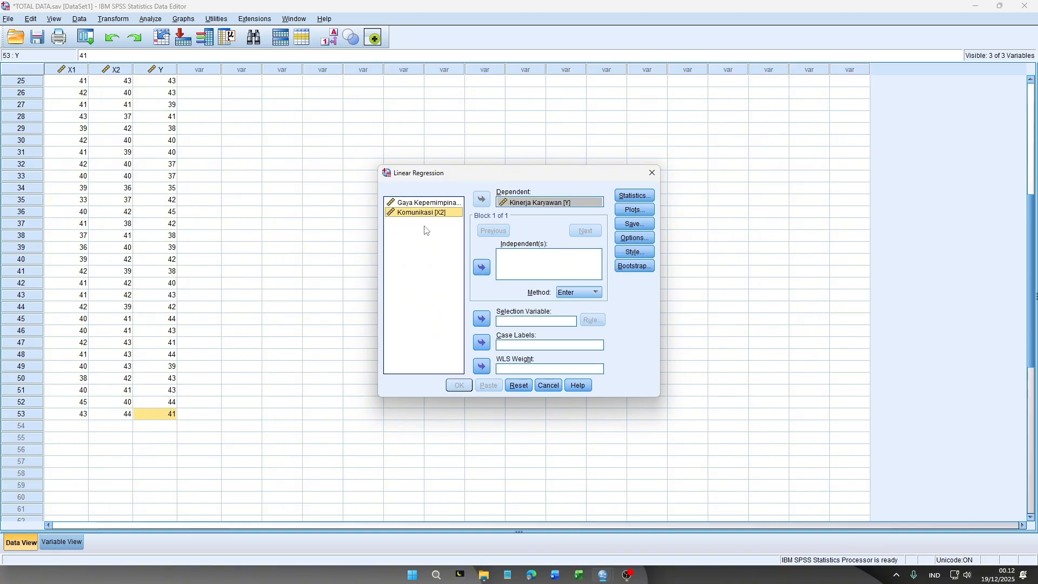
key(shift+Up)
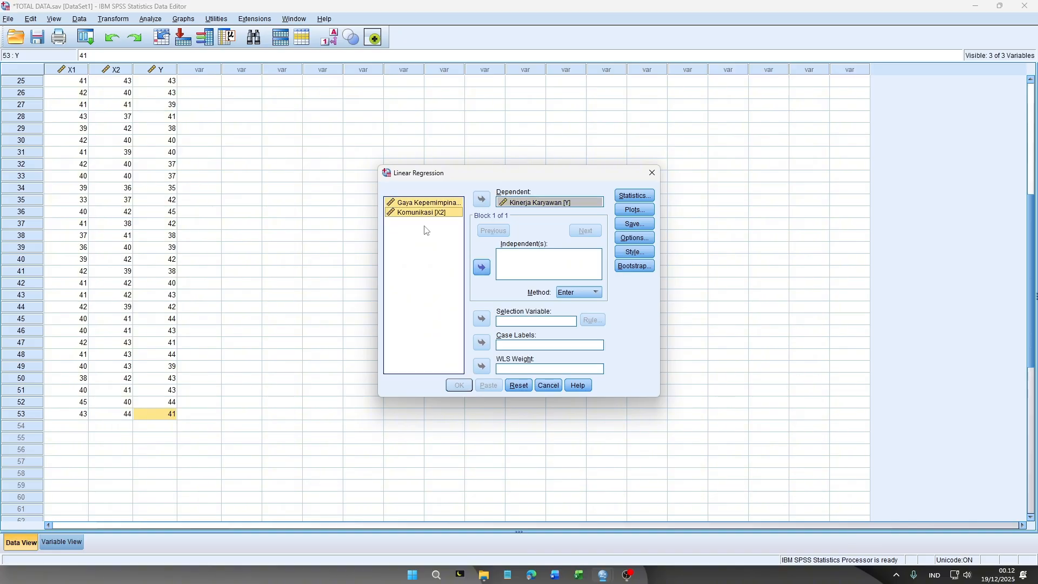
click(488, 271)
- Have the regression save unstandardized residuals as a new variable and run it
click(634, 224)
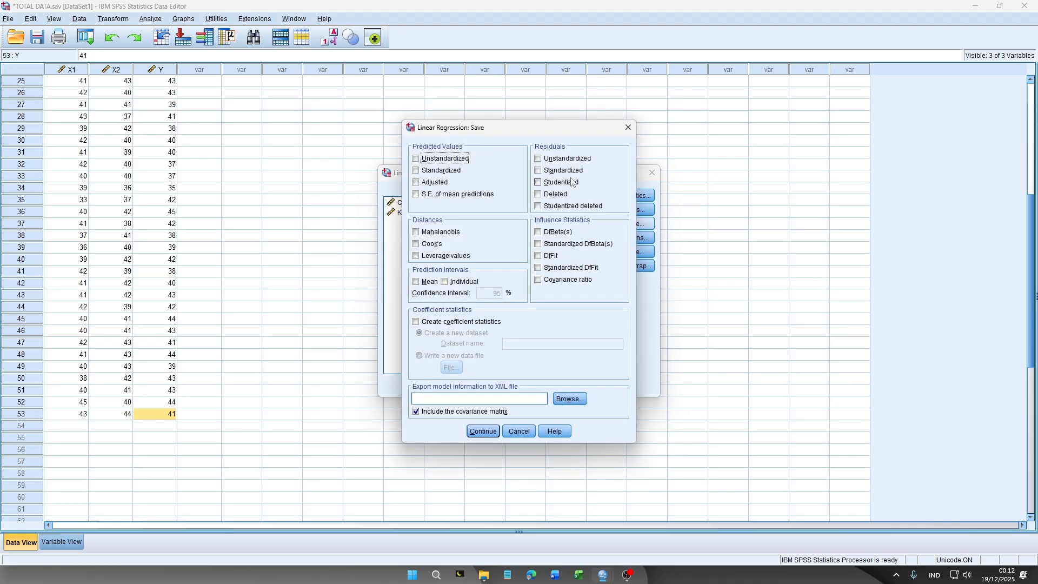
click(546, 162)
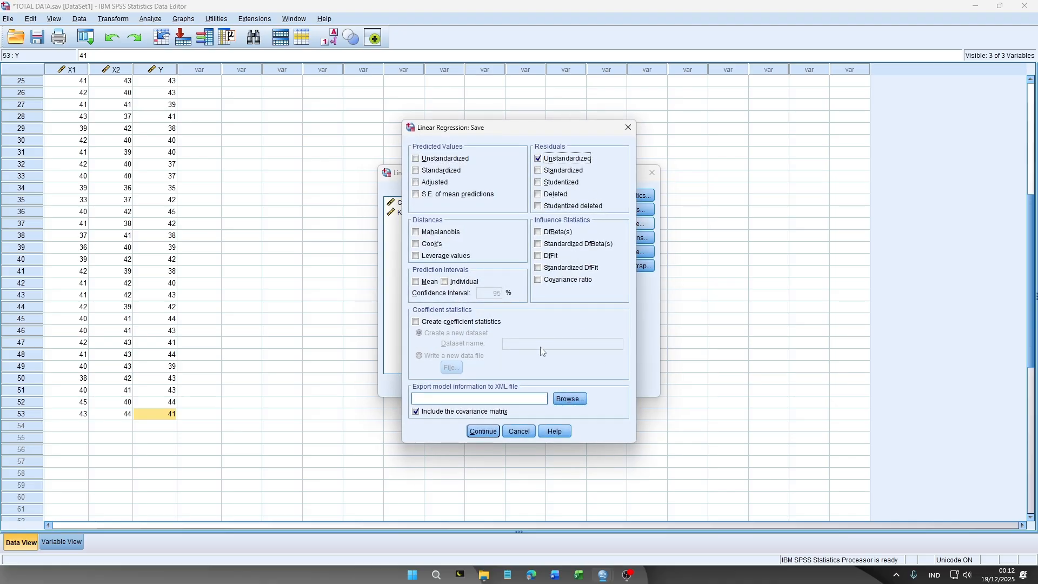
click(483, 431)
click(460, 384)
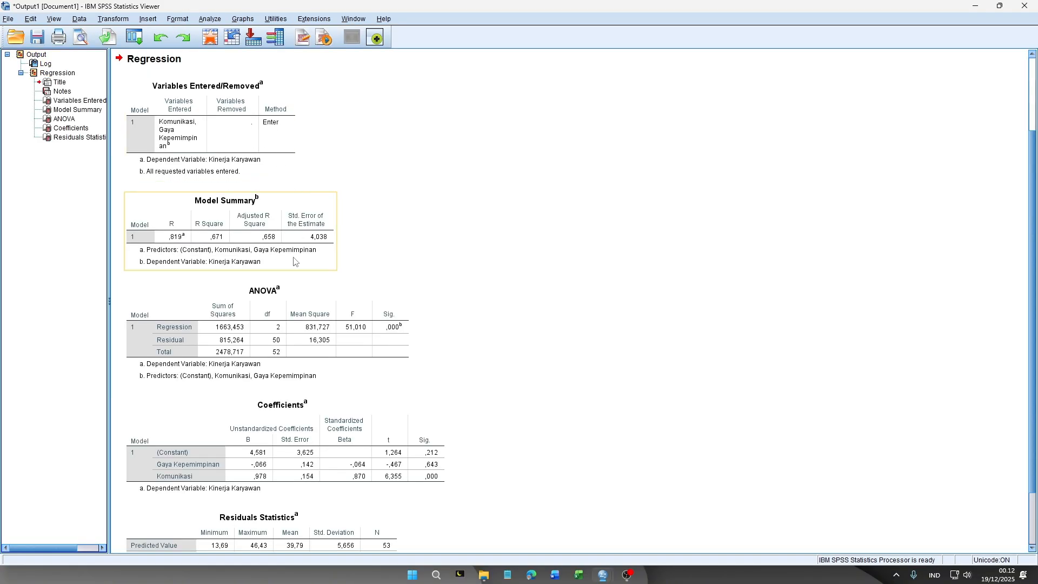
- Delete all regression results from the output document
click(24, 58)
right_click(24, 59)
click(40, 63)
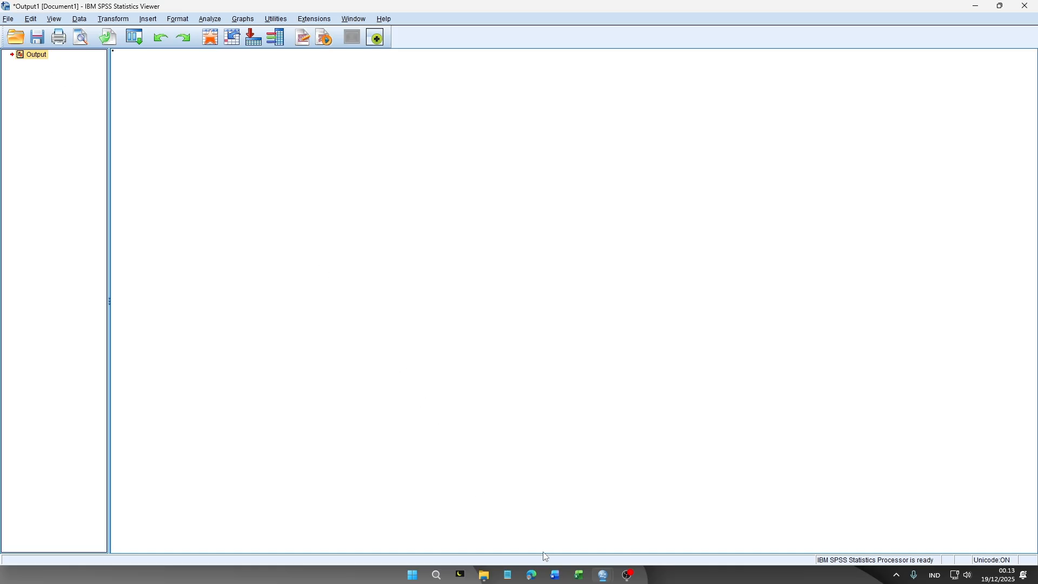
- Run a one-sample Kolmogorov-Smirnov test against the normal distribution on the Unstandardized Residual variable in the TOTAL DATA dataset
mouse_move(606, 576)
click(649, 520)
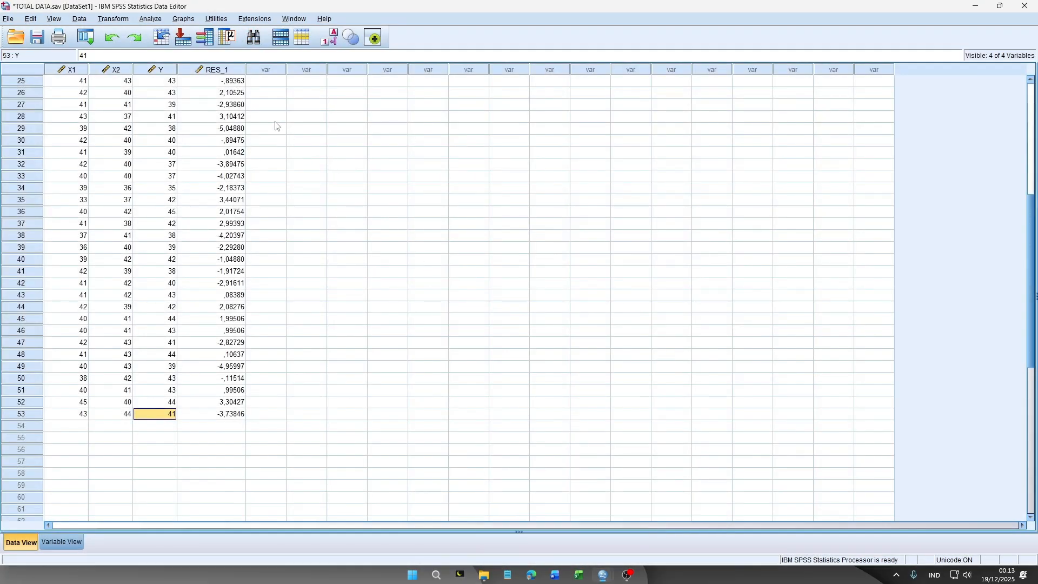
click(217, 70)
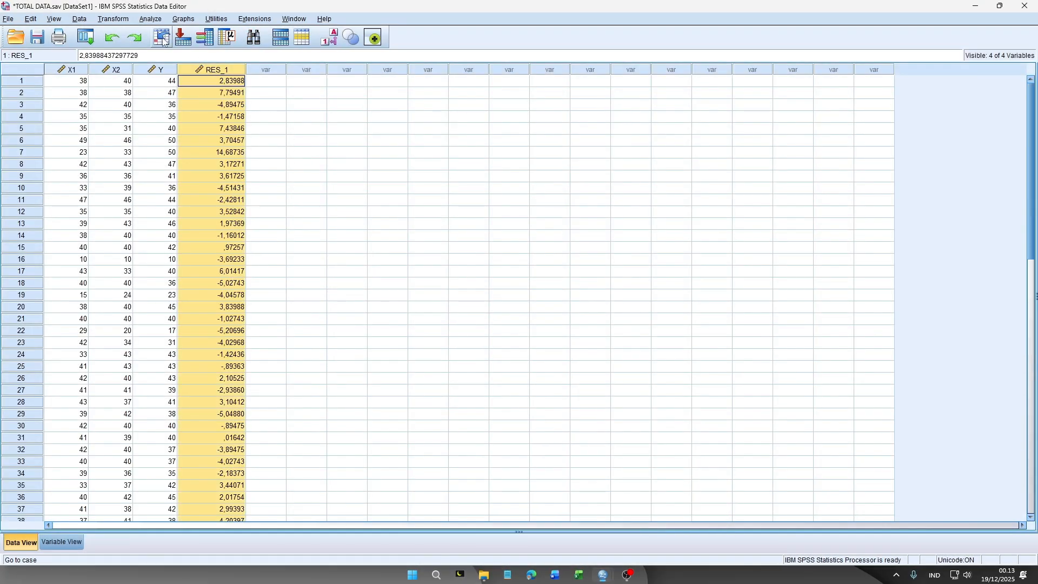
click(150, 18)
mouse_move(190, 220)
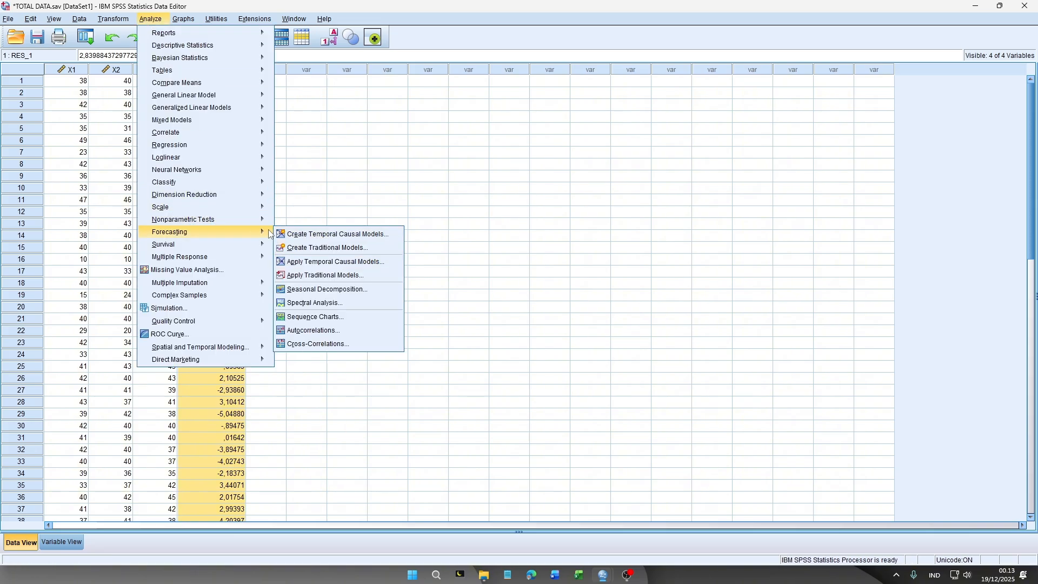
mouse_move(323, 262)
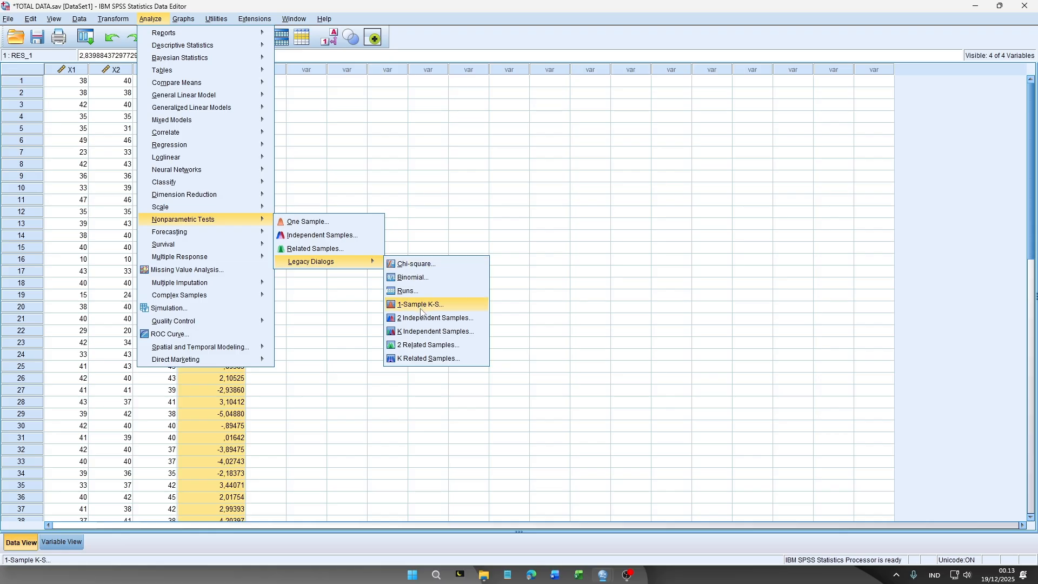
click(447, 304)
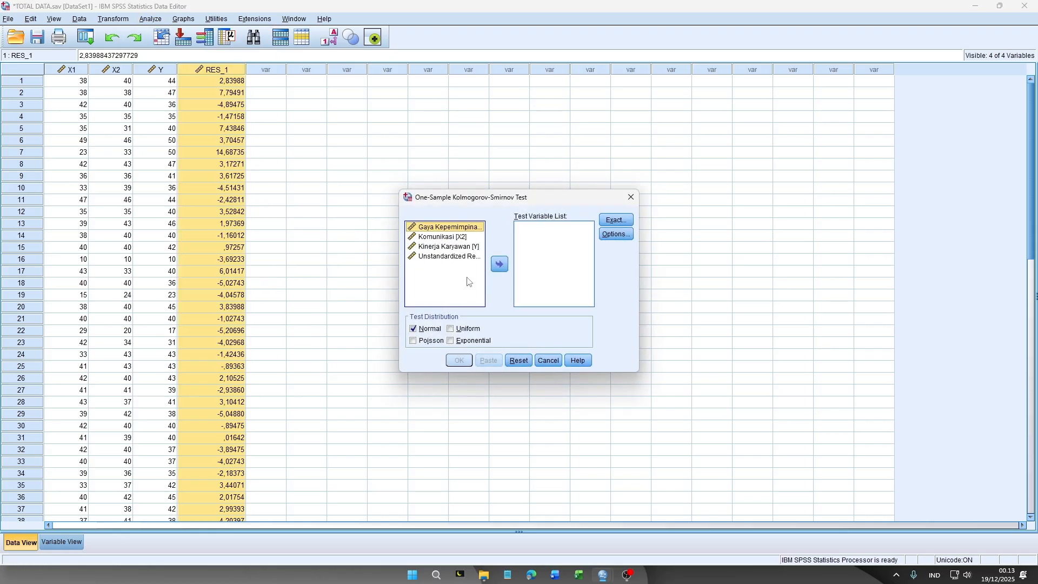
click(457, 257)
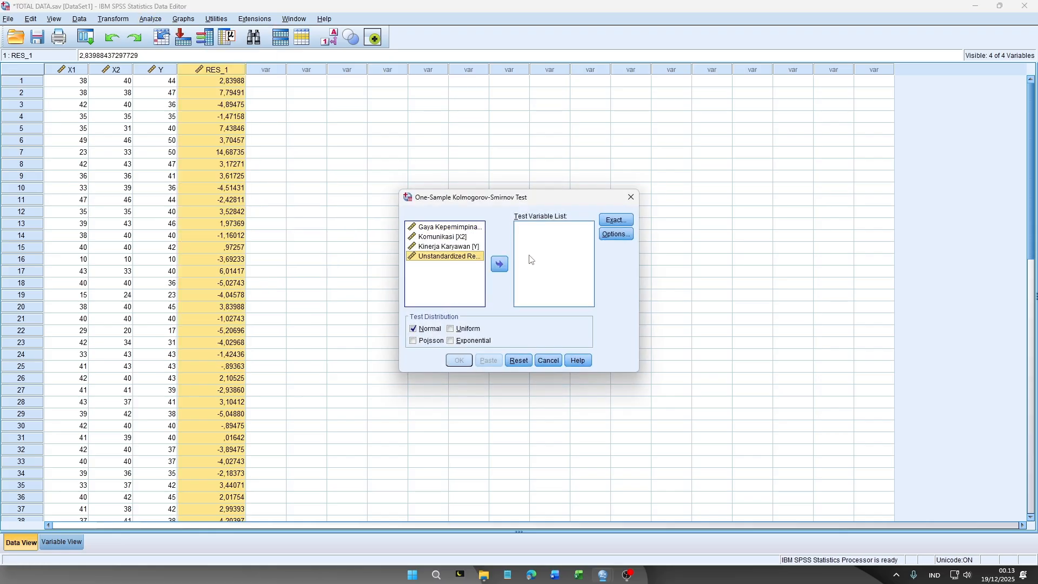
click(500, 265)
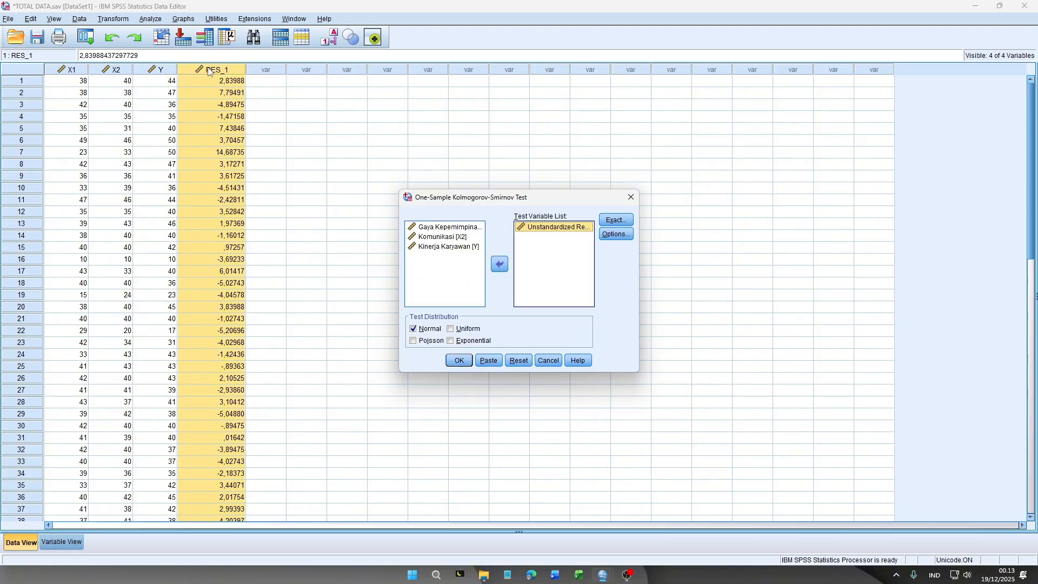
click(467, 361)
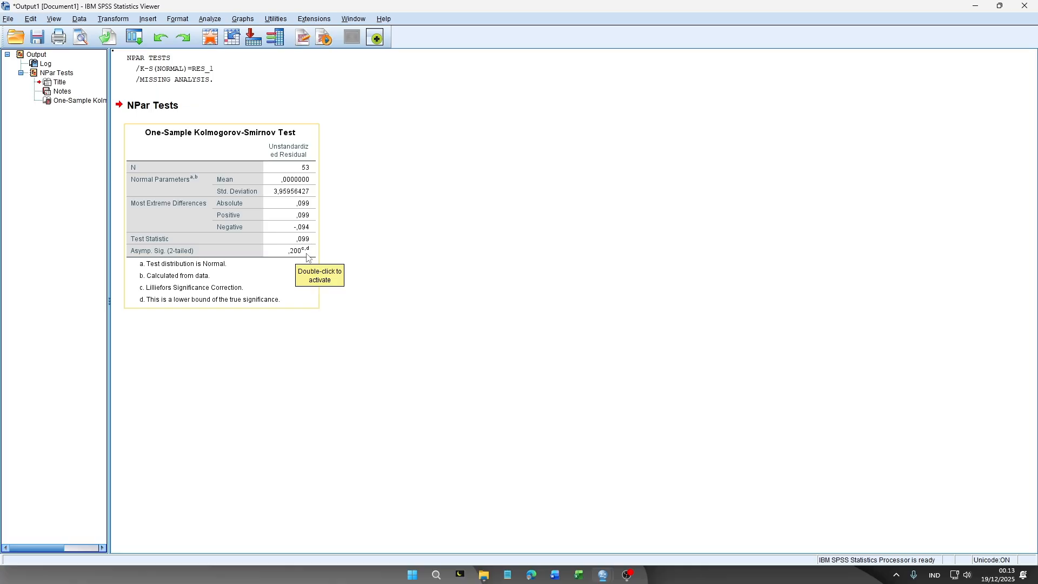
- Set up another linear regression of Kinerja Karyawan [Y] on Gaya Kepemimpinan [X1] and Komunikasi [X2]
click(211, 19)
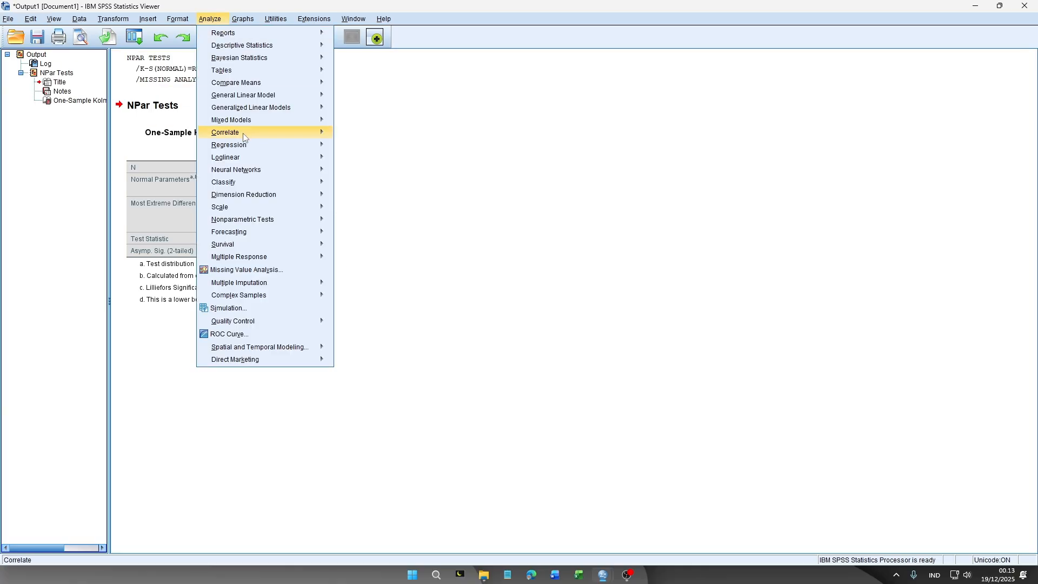
mouse_move(297, 157)
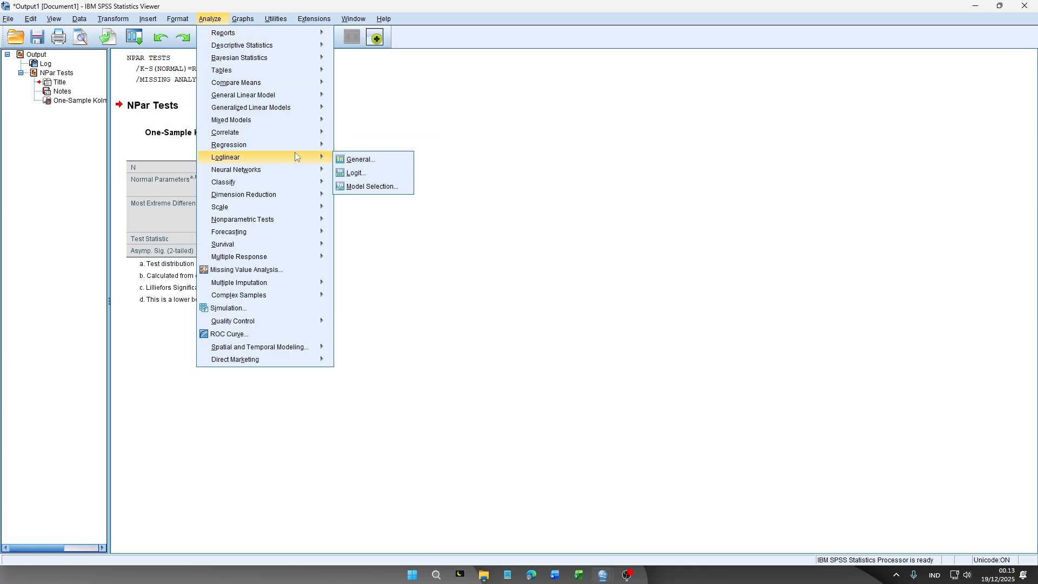
click(357, 161)
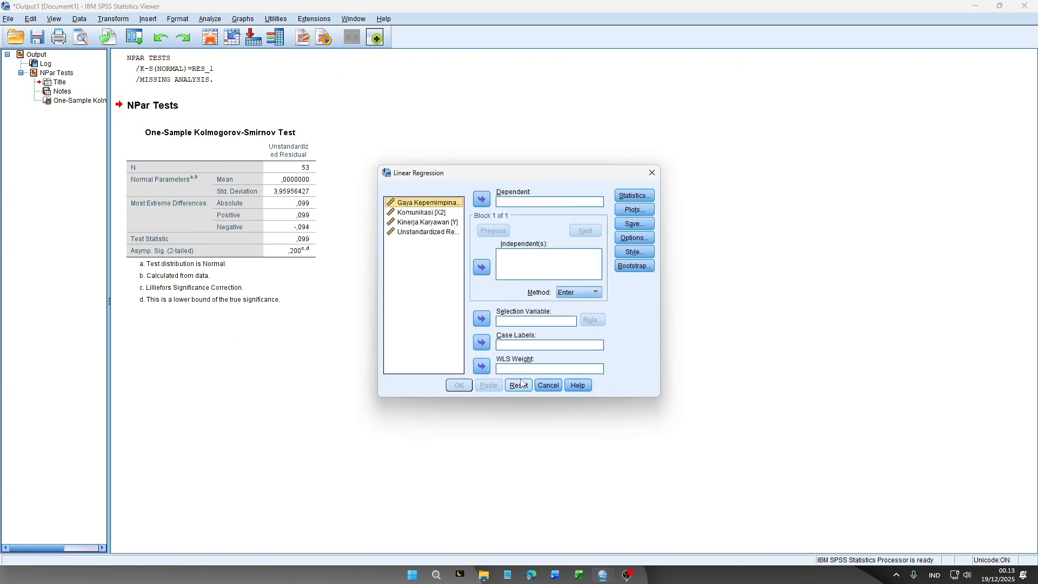
click(434, 223)
click(481, 199)
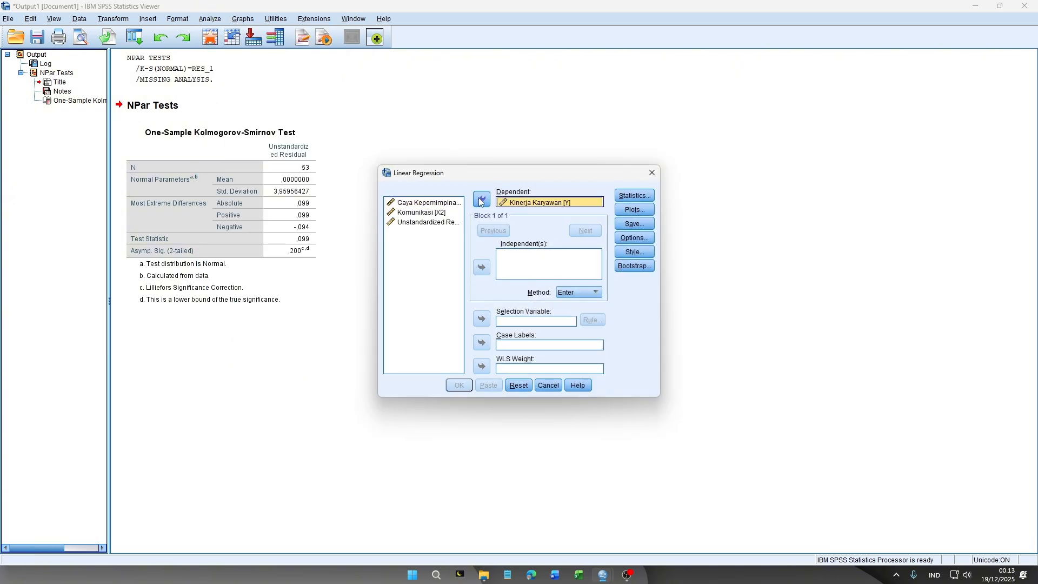
click(447, 204)
click(482, 268)
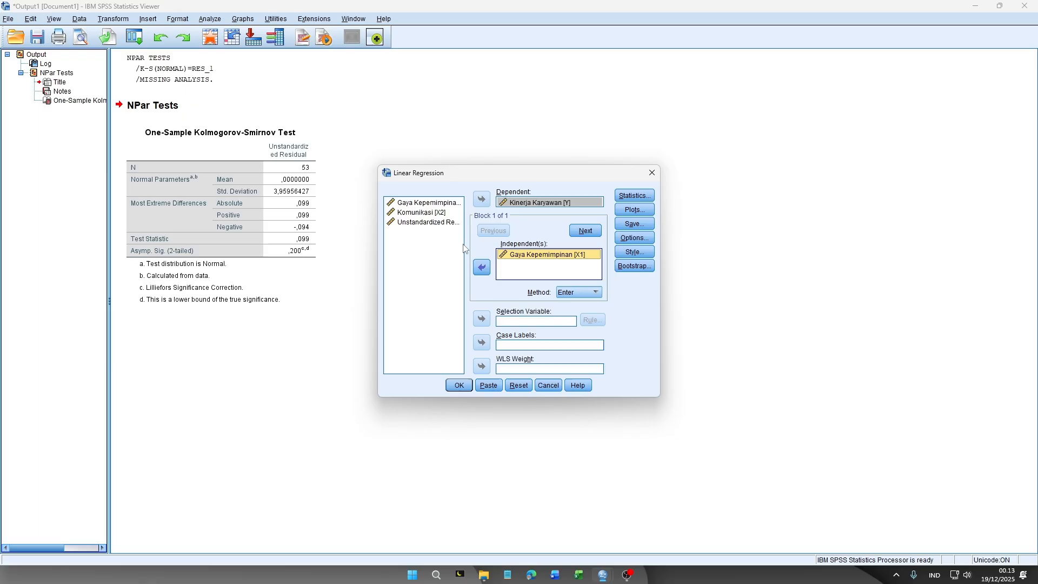
click(441, 214)
click(482, 267)
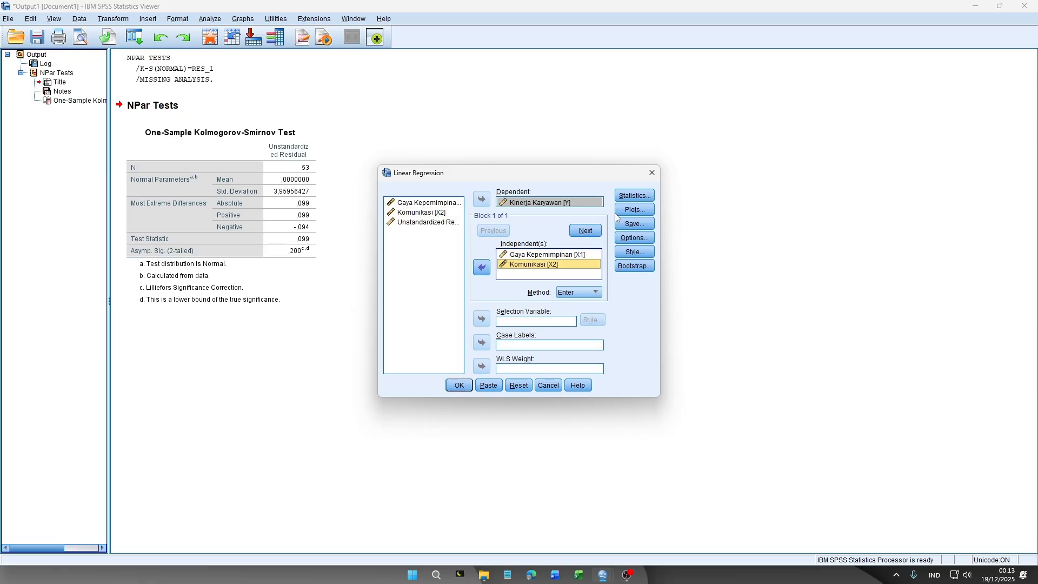
- Add a histogram and normal probability plot of the standardized residuals, run the regression and view the charts
click(643, 211)
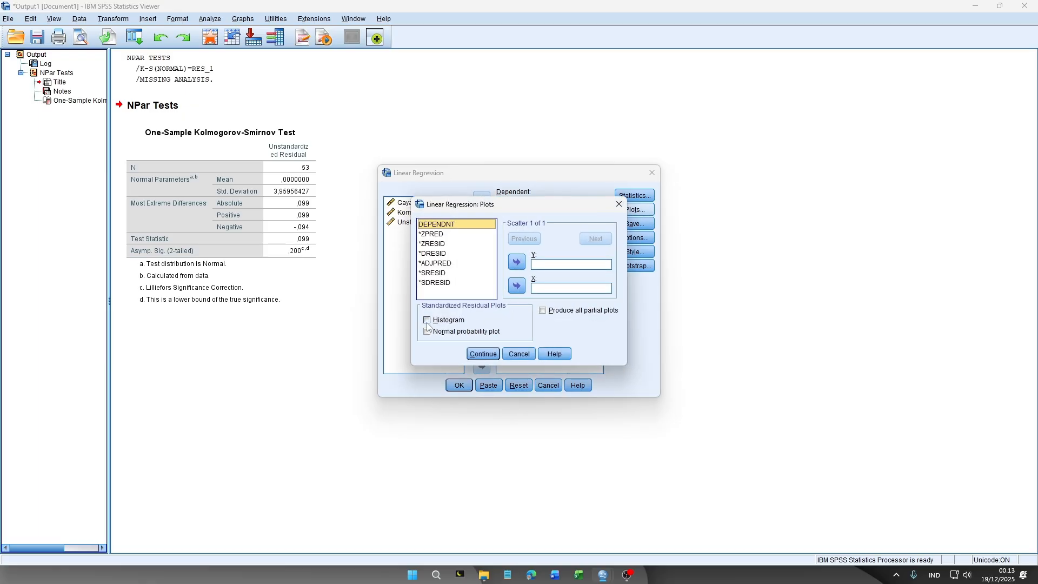
click(427, 323)
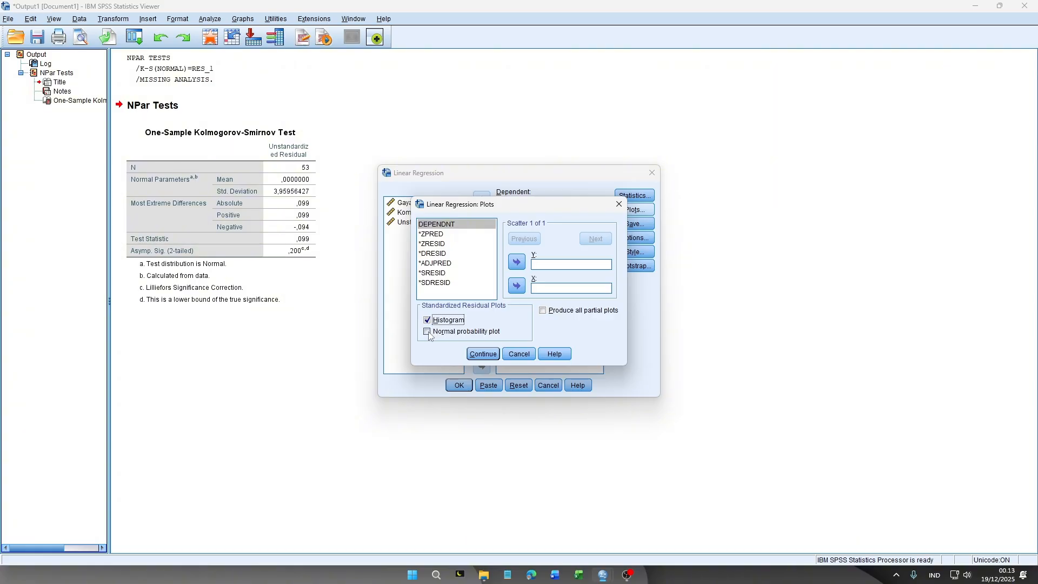
click(428, 332)
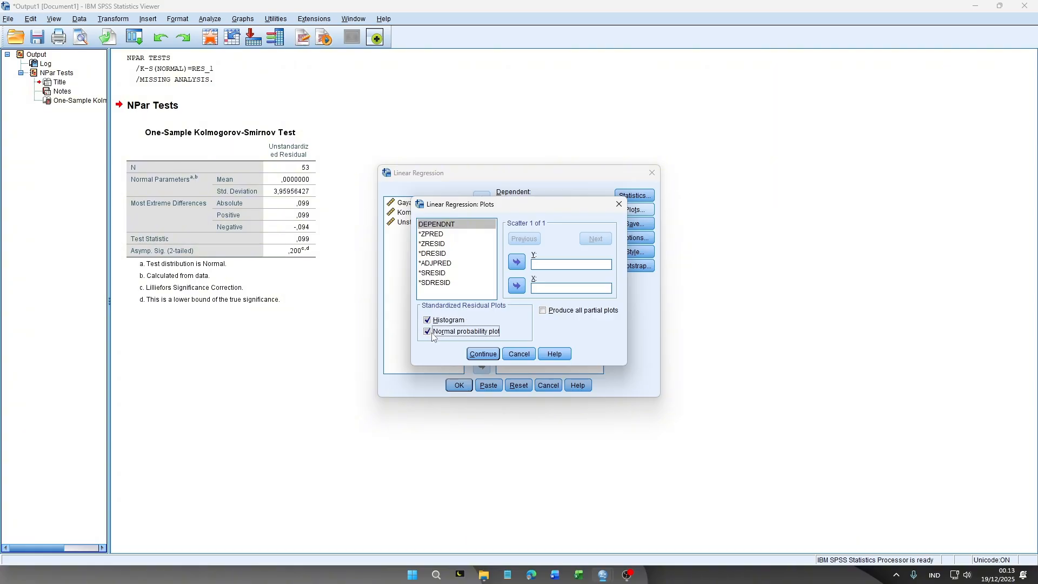
click(483, 354)
click(459, 386)
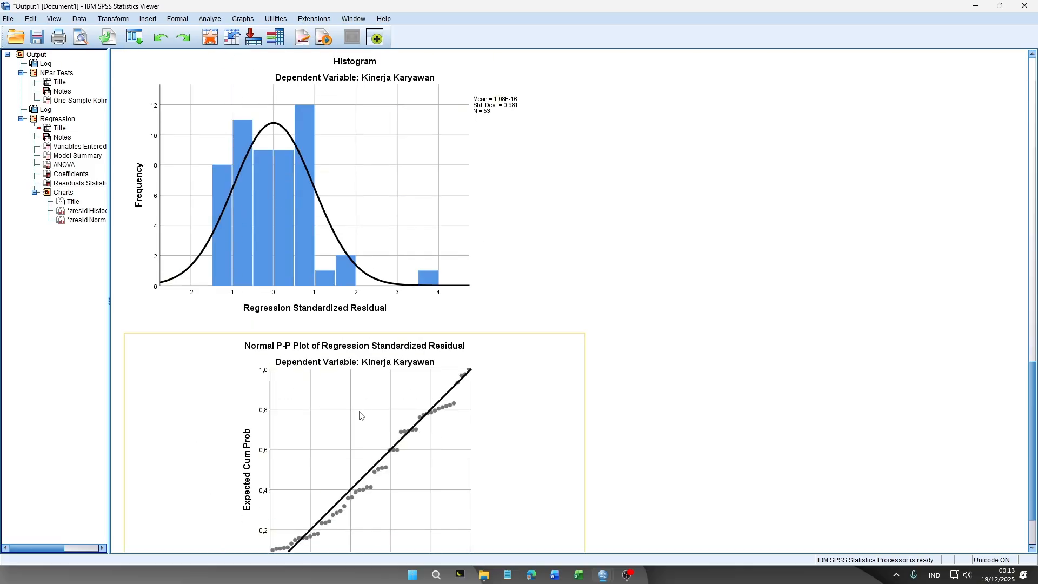
scroll(372, 386, down, 3)
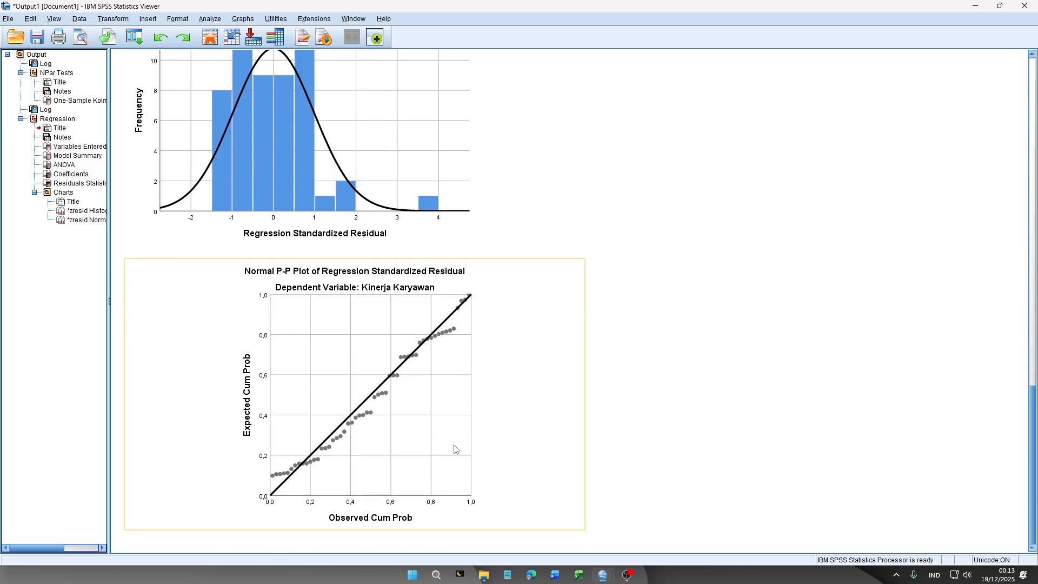
- Start computing a new variable in the TOTAL DATA dataset with Abs_RES2 as the target variable name
click(114, 19)
click(603, 575)
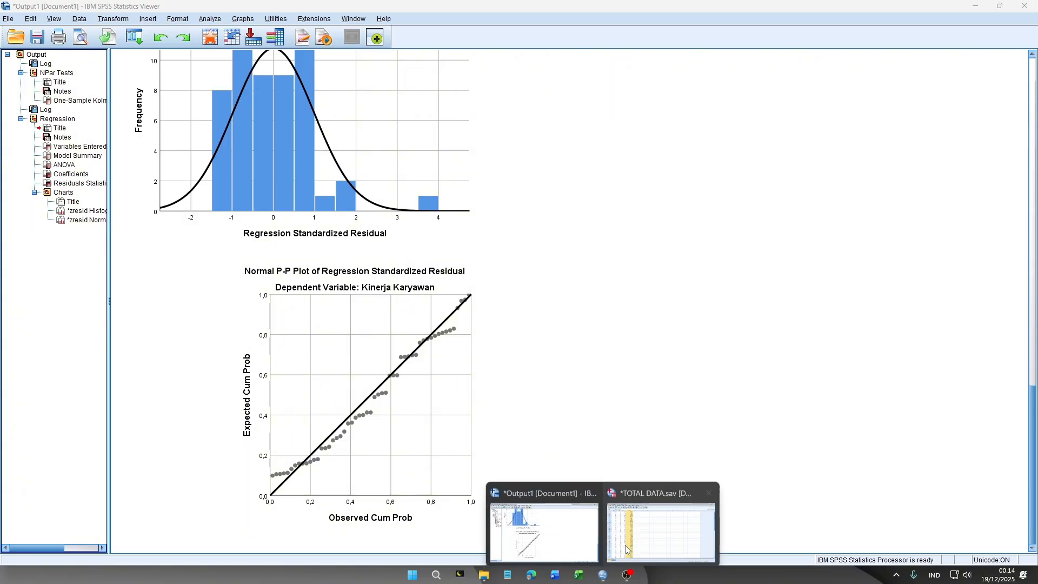
click(627, 549)
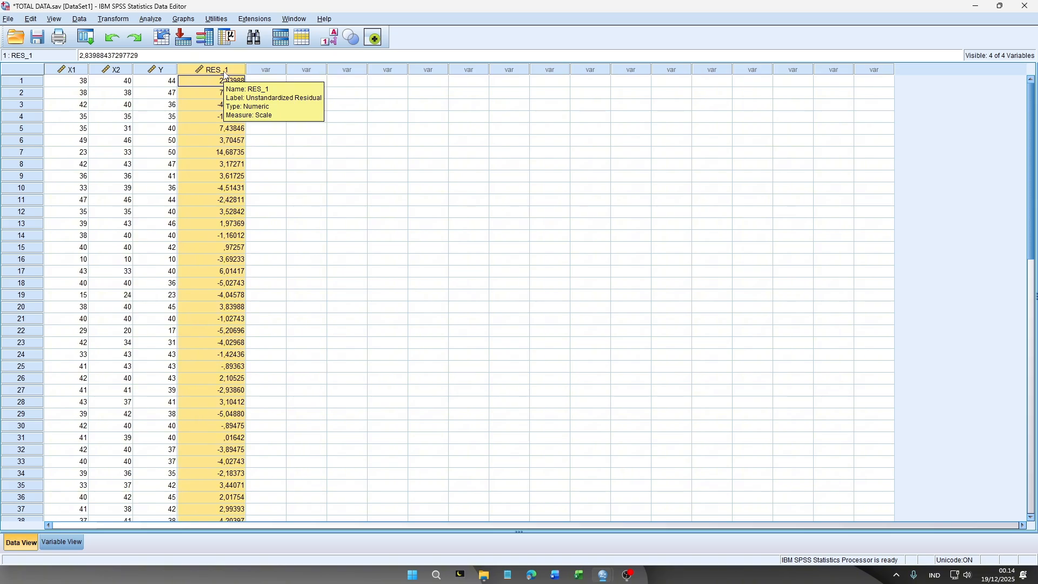
click(120, 20)
click(132, 34)
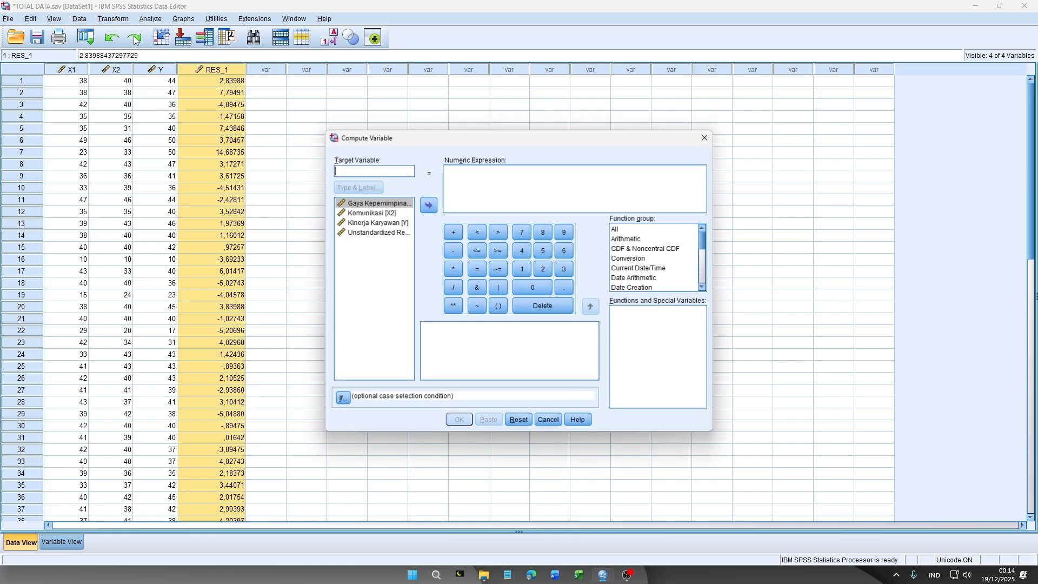
text(A)
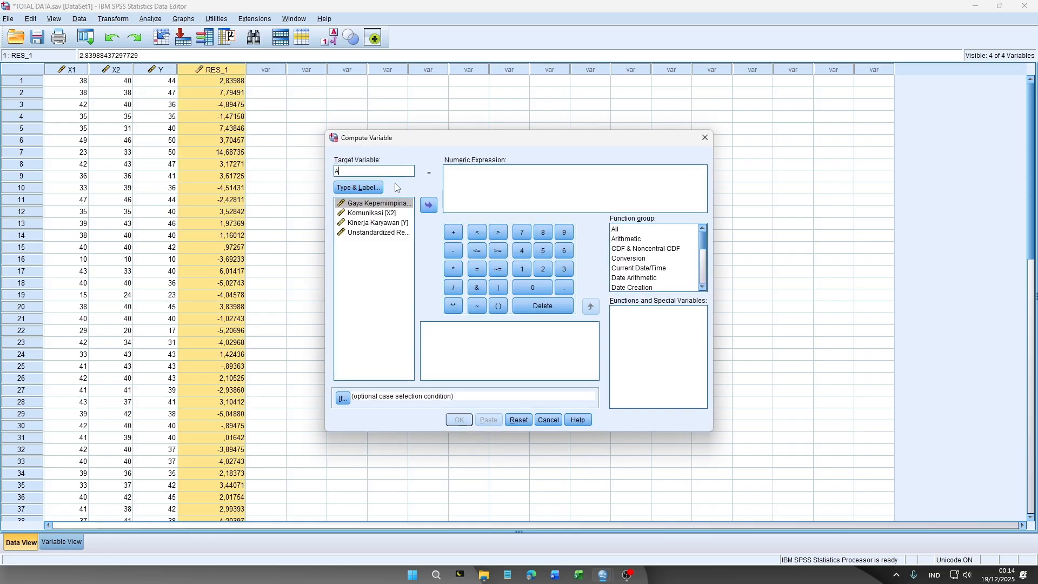
text(bs_RES2)
click(460, 175)
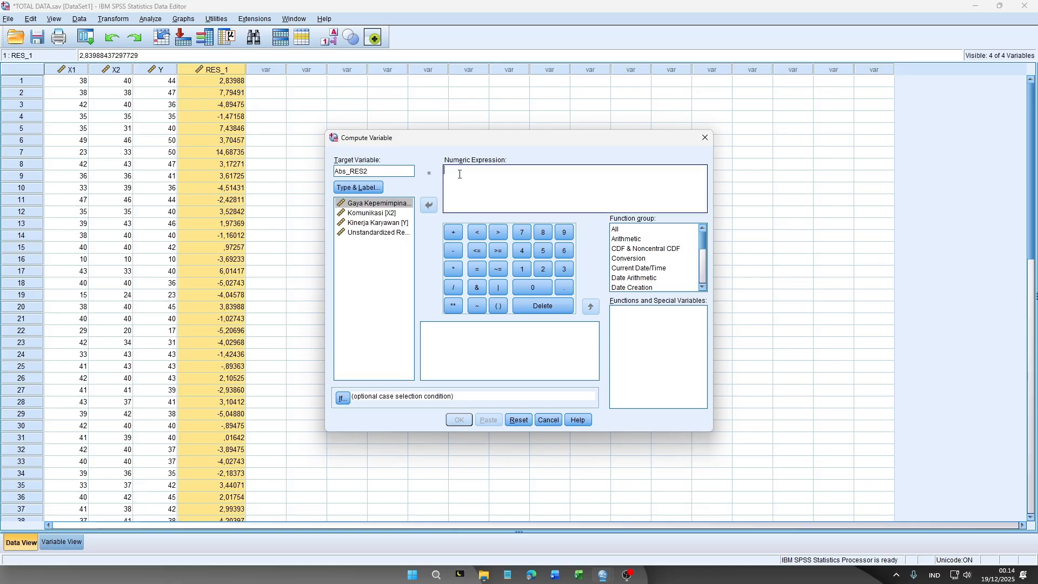
- Compute Abs_RES2 with the expression ABS(RES_1) and select its new column in the dataset
click(621, 230)
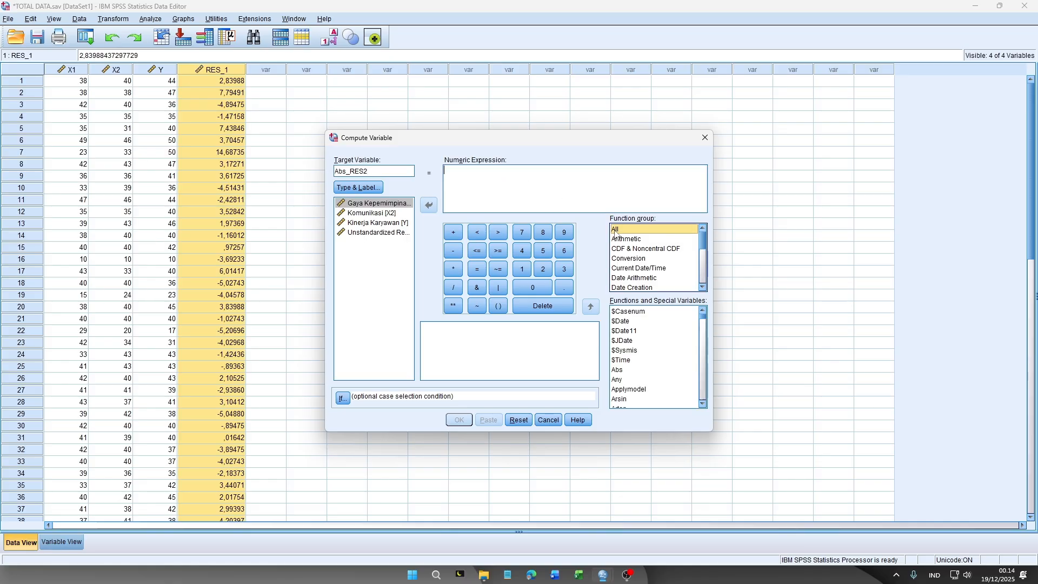
double_click(618, 370)
click(375, 235)
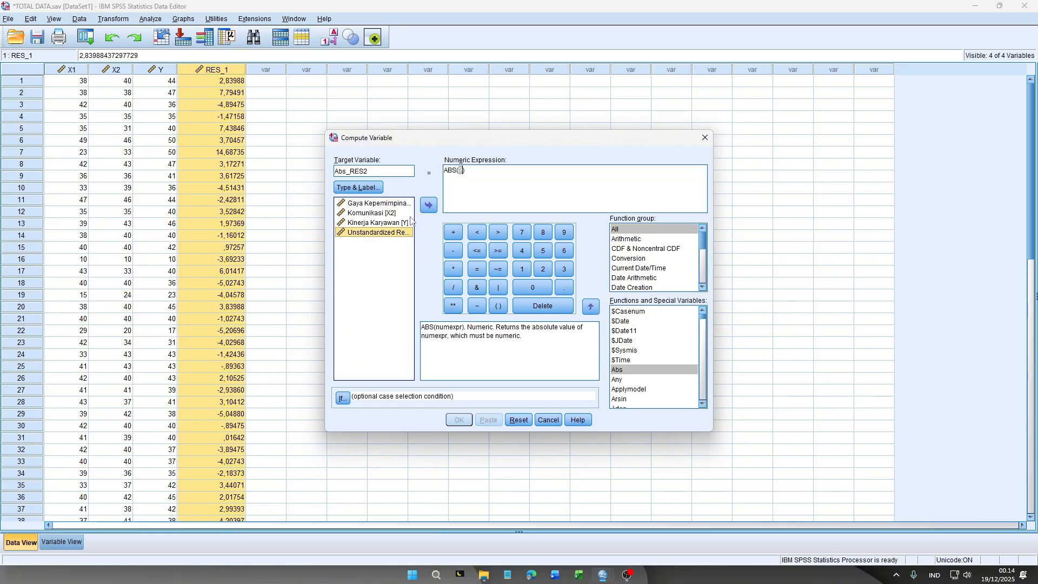
click(428, 206)
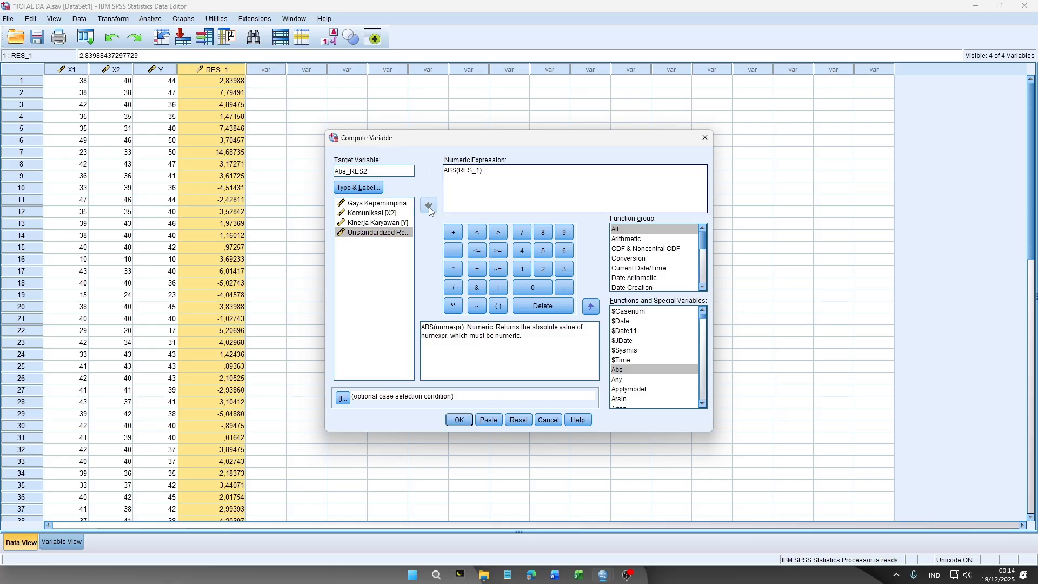
click(459, 420)
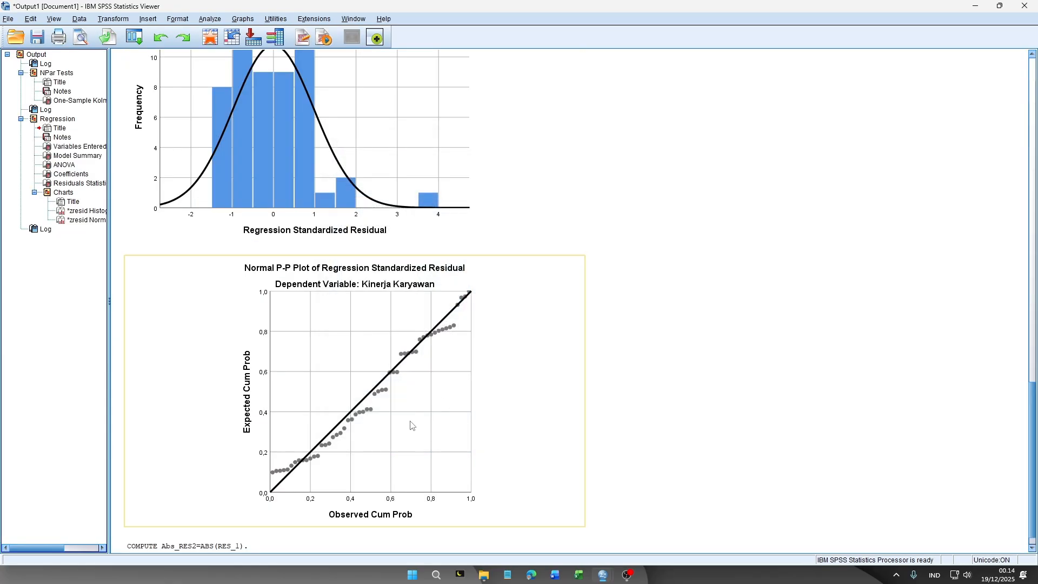
mouse_move(603, 575)
click(646, 548)
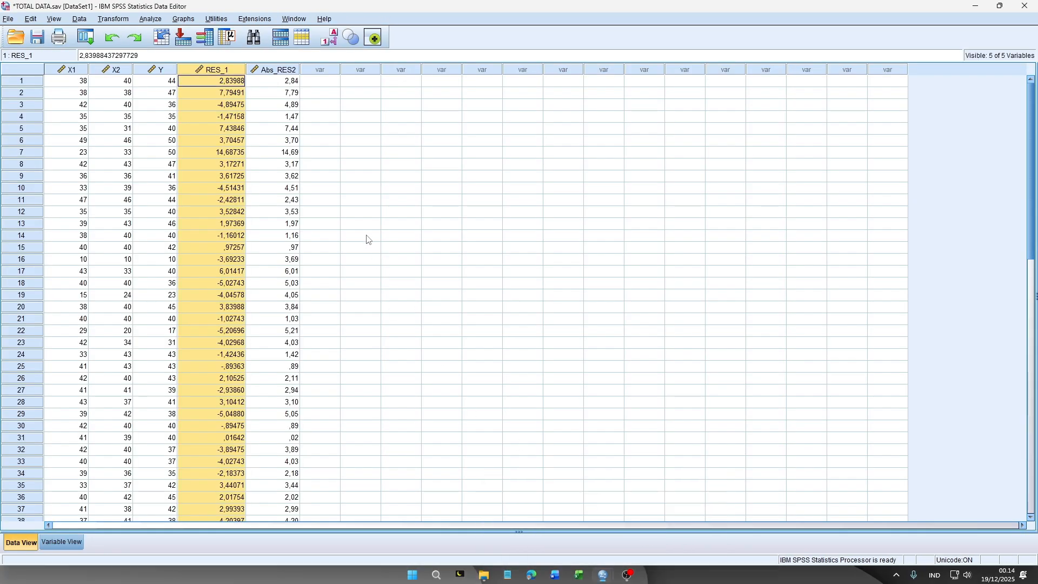
click(280, 71)
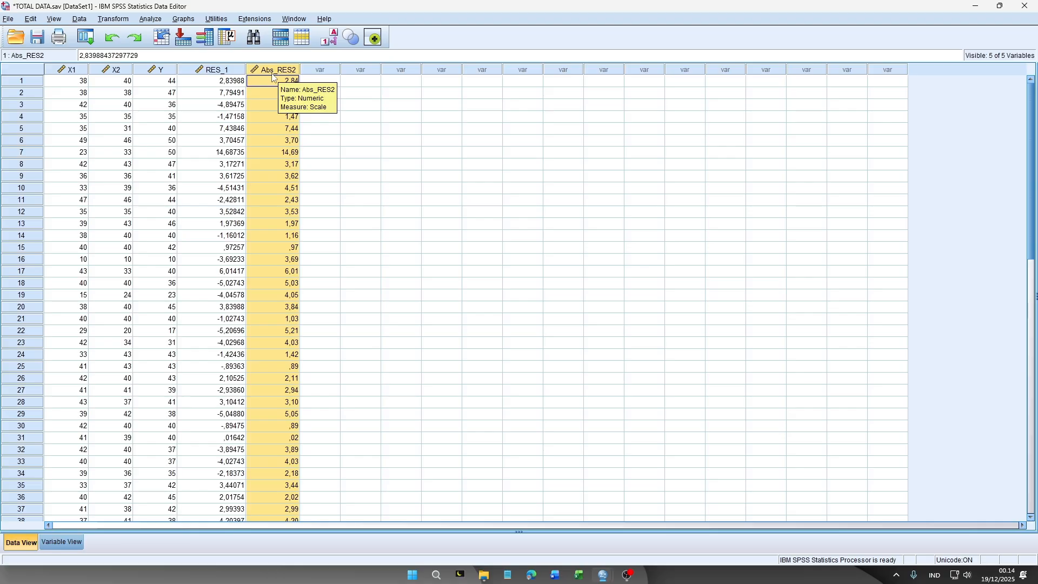
- Reset the linear regression settings and run a regression of Abs_RES2 on Gaya Kepemimpinan [X1] and Komunikasi [X2]
click(151, 19)
mouse_move(254, 145)
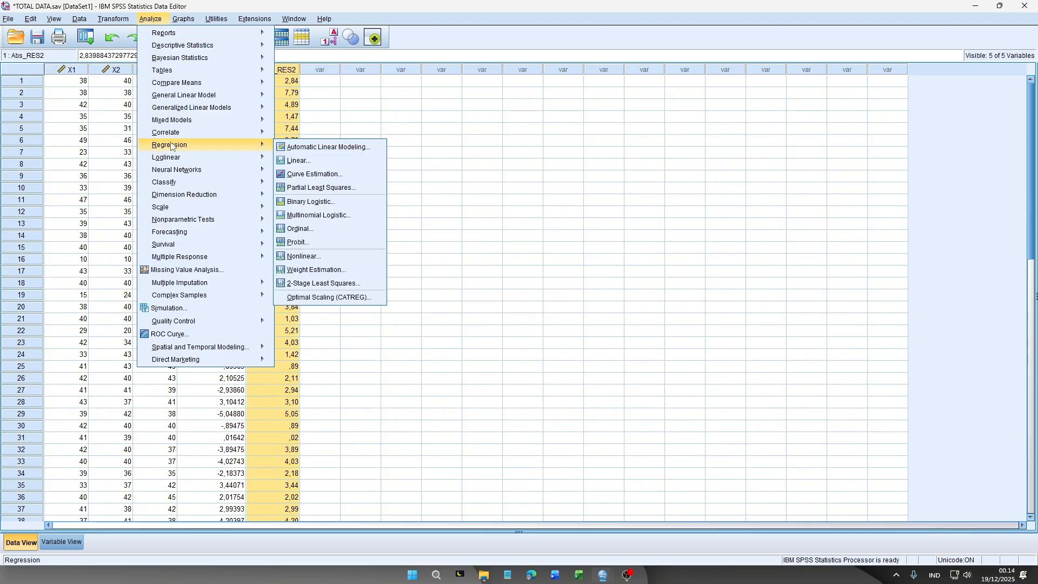
click(301, 161)
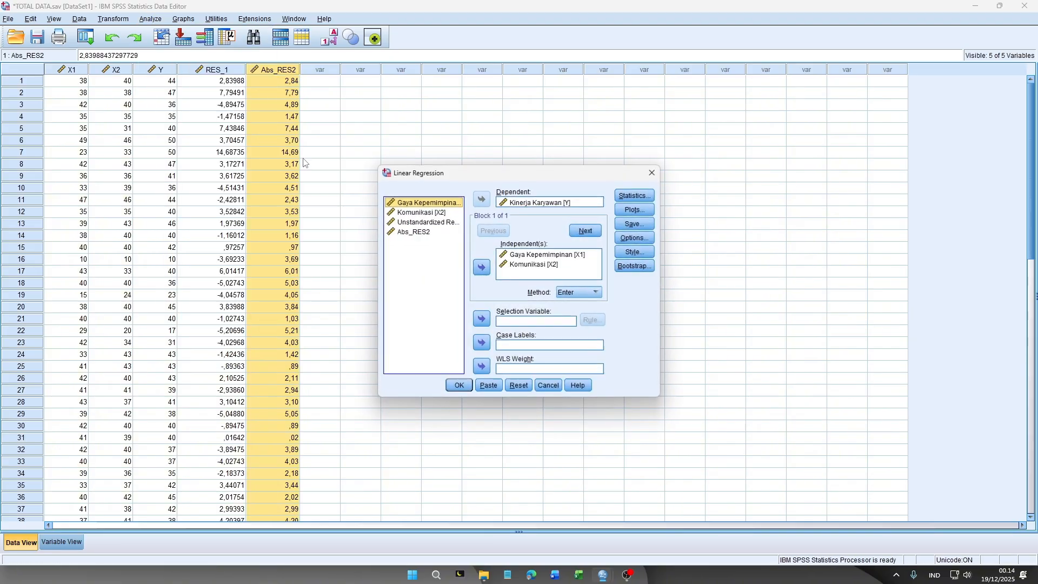
click(517, 388)
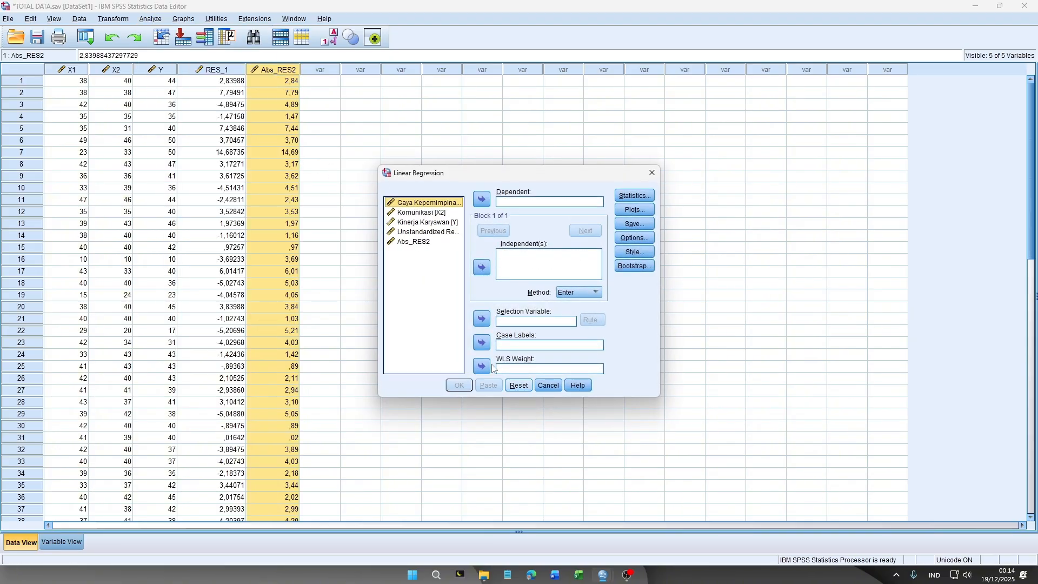
click(418, 243)
click(479, 200)
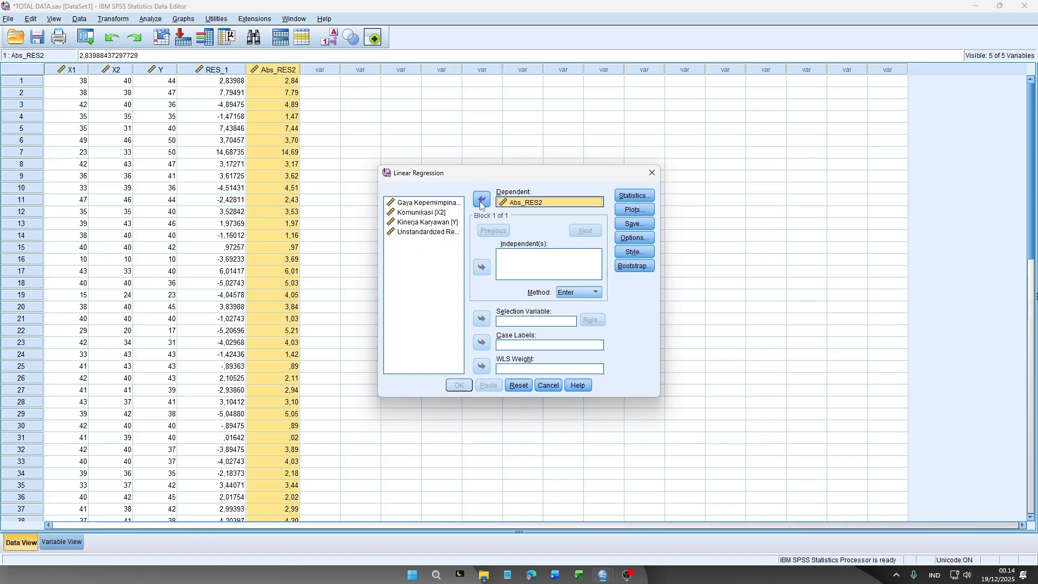
click(427, 203)
shift+click(441, 213)
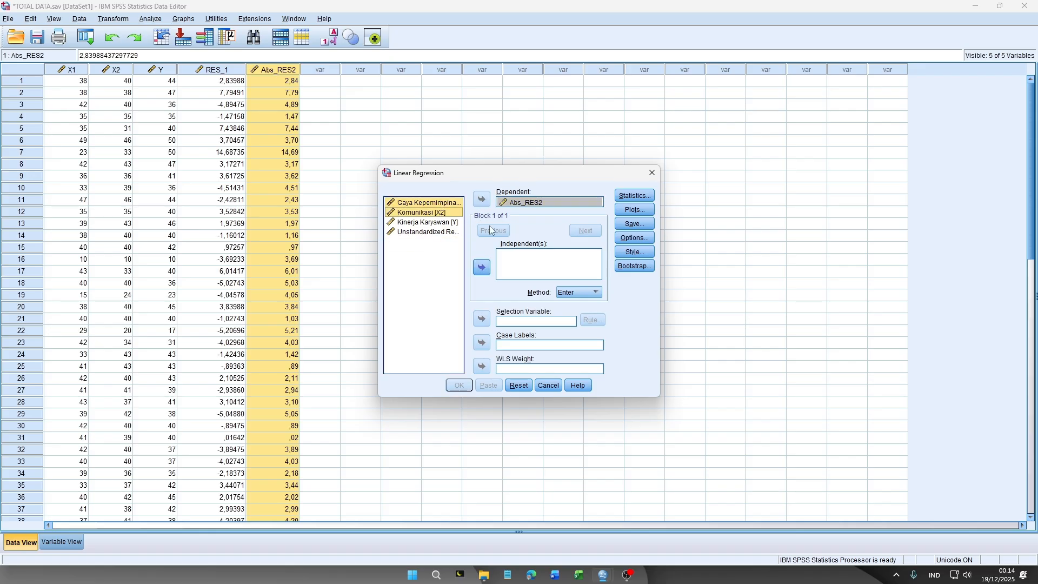
click(481, 268)
click(460, 386)
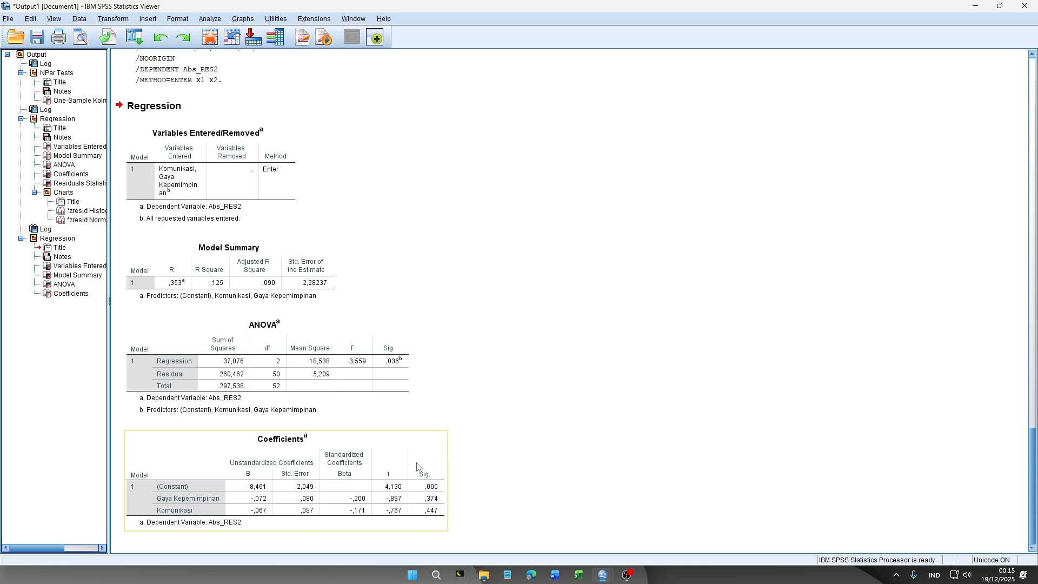
- Reset the linear regression settings and set Kinerja Karyawan [Y] as dependent with Gaya Kepemimpinan [X1] and Komunikasi [X2] as independents
click(212, 19)
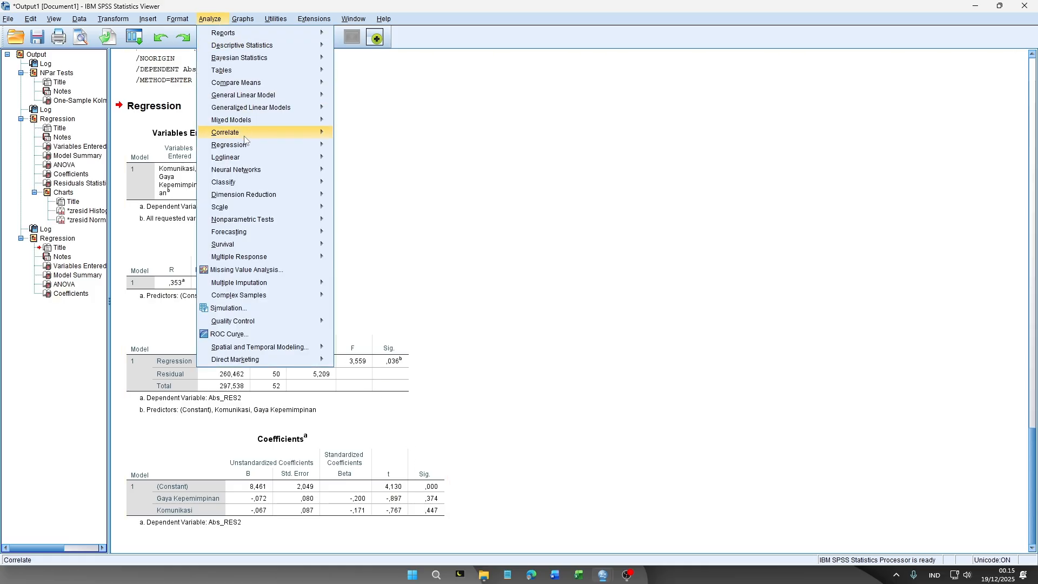
mouse_move(244, 146)
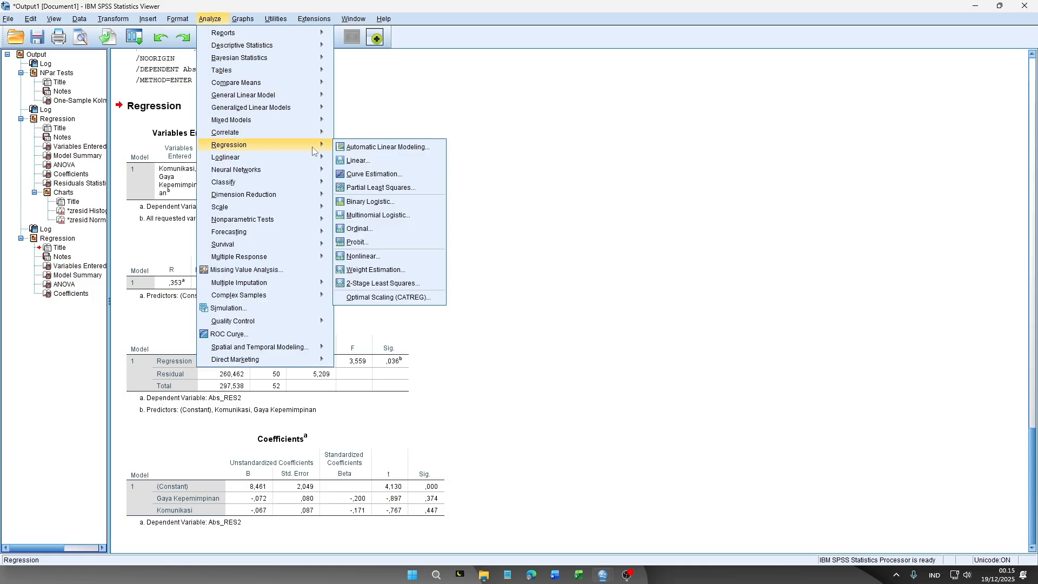
click(358, 160)
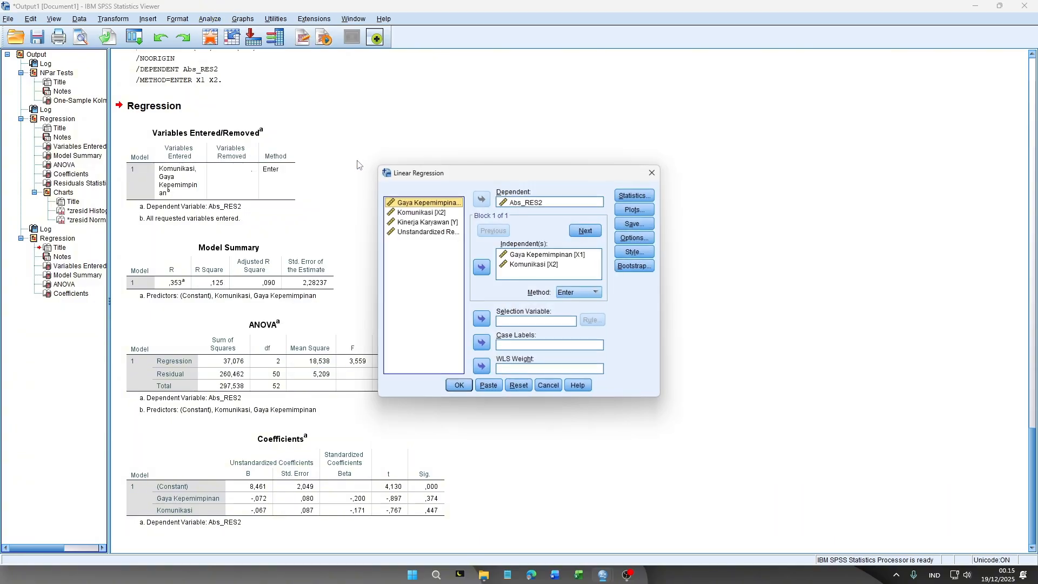
click(519, 385)
click(449, 223)
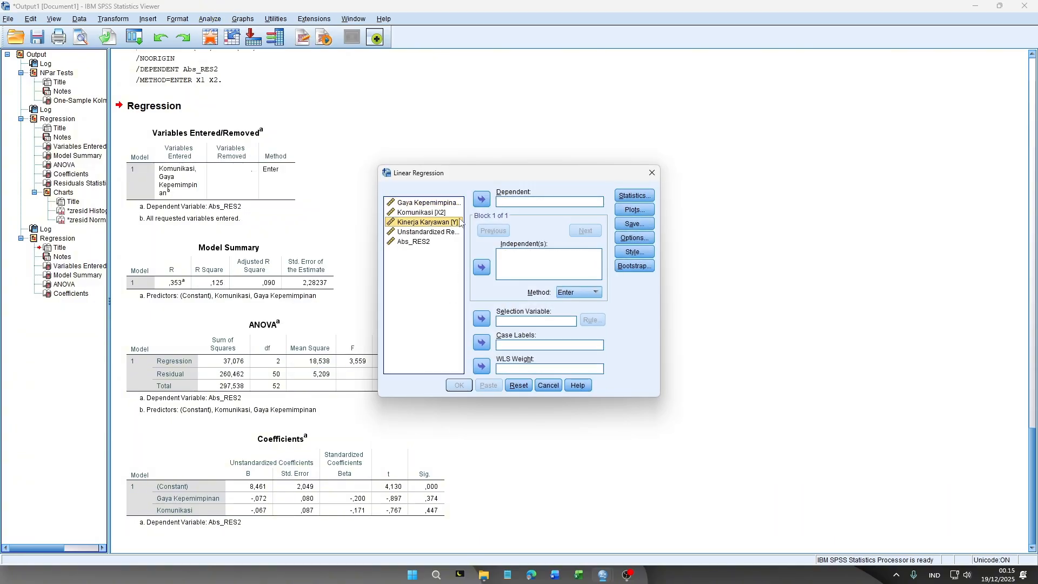
click(482, 200)
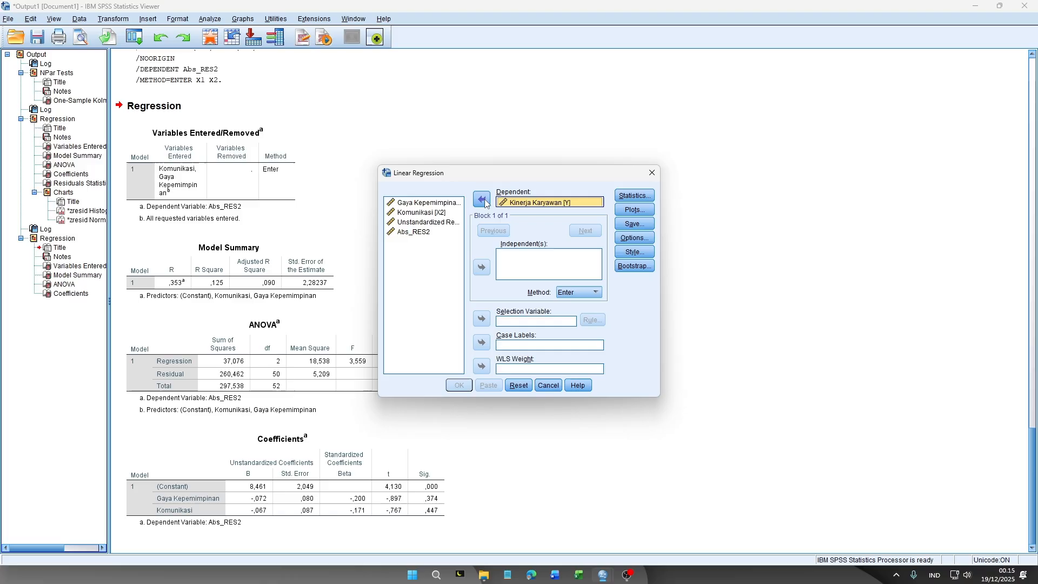
click(433, 204)
ctrl+click(437, 213)
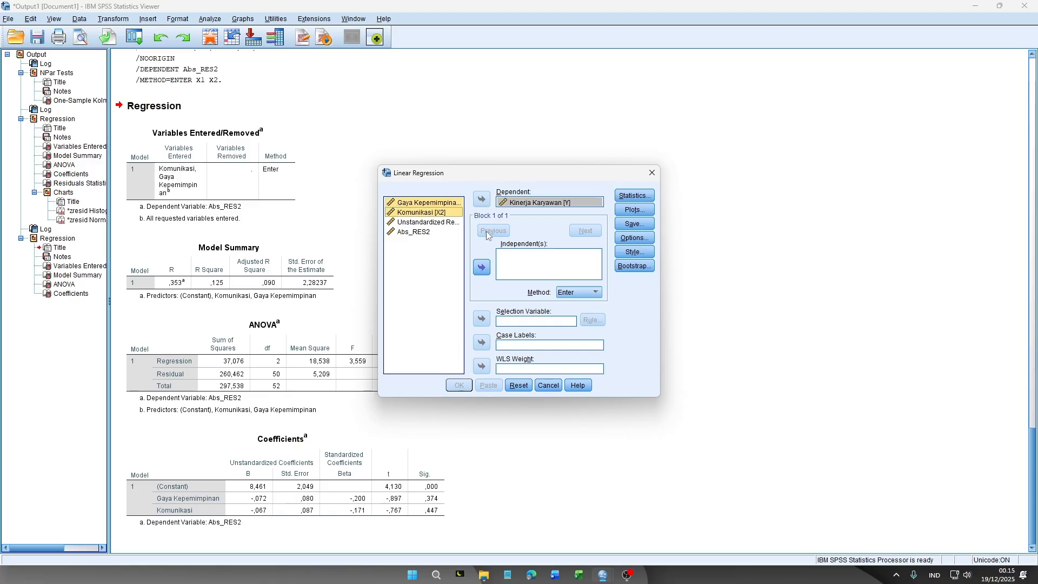
click(482, 267)
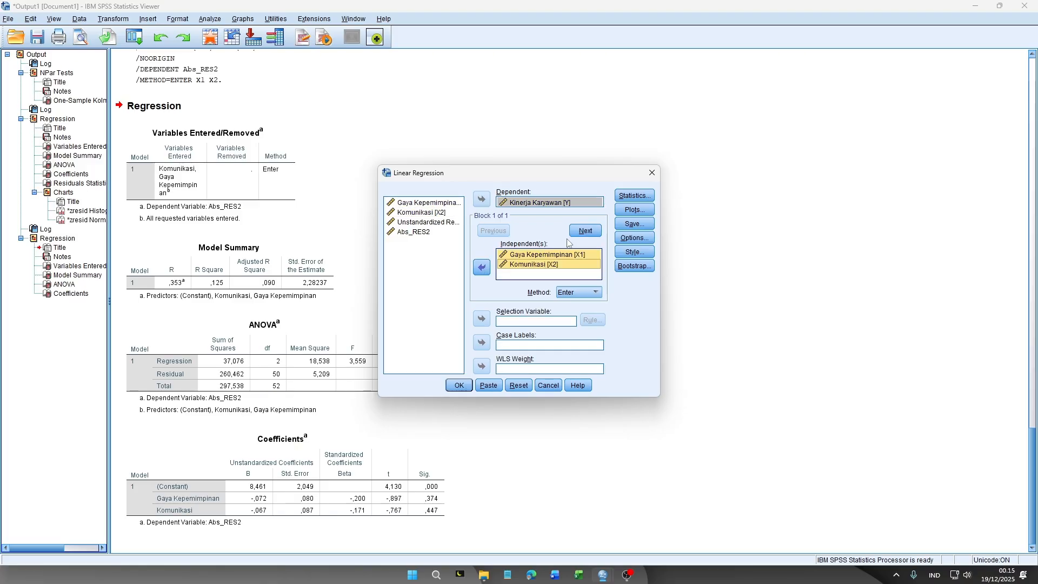
- Add a scatterplot with *SRESID on Y and *ZPRED on X, then run the regression
click(633, 210)
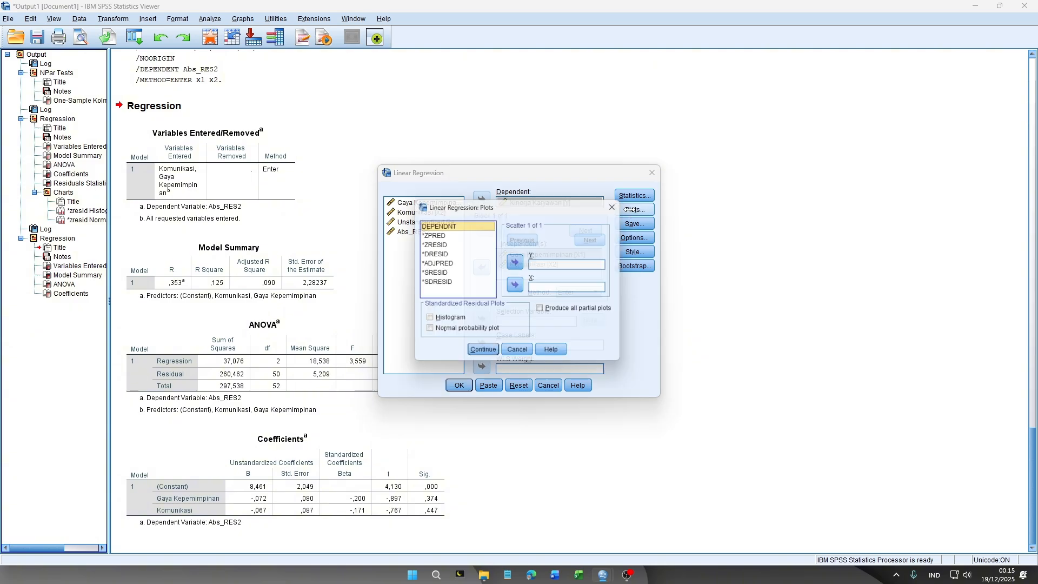
click(441, 273)
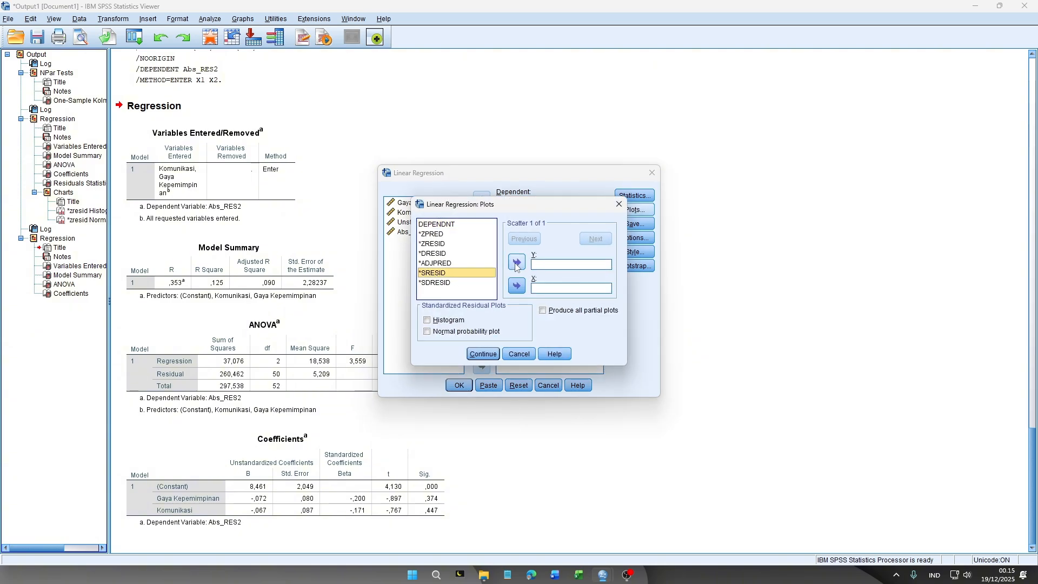
click(517, 263)
click(432, 234)
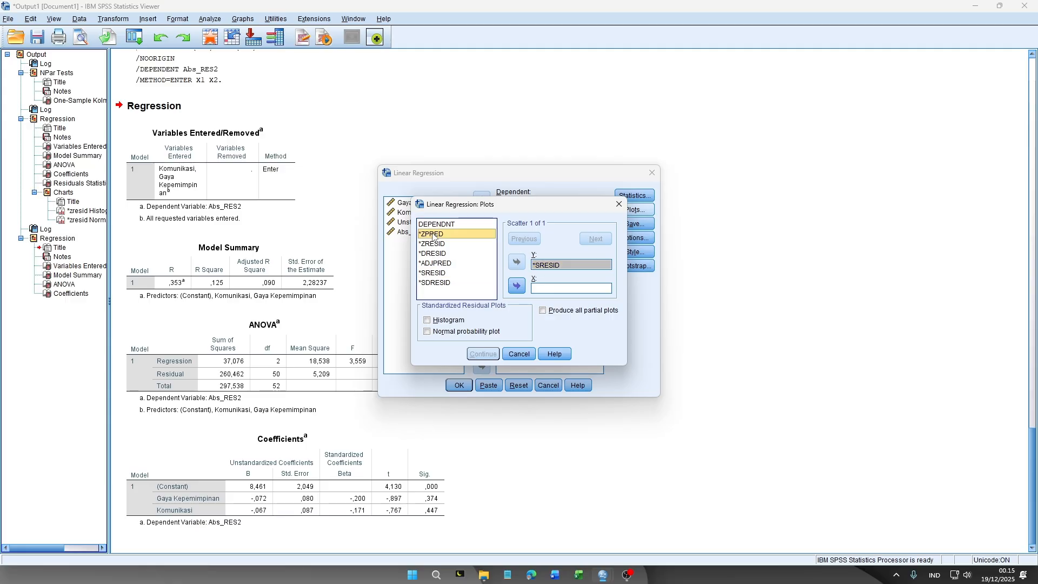
click(517, 286)
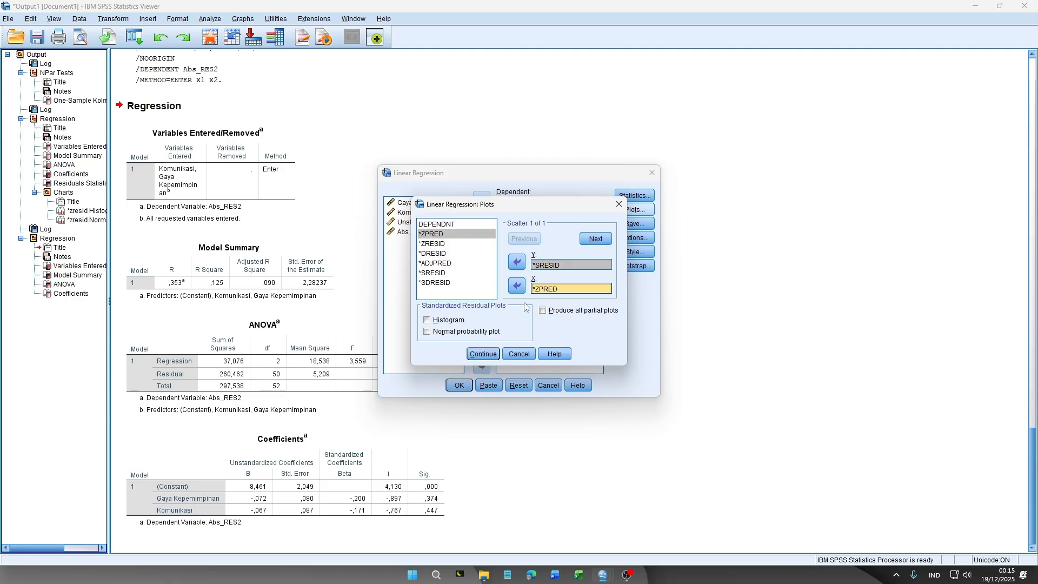
click(483, 355)
click(459, 386)
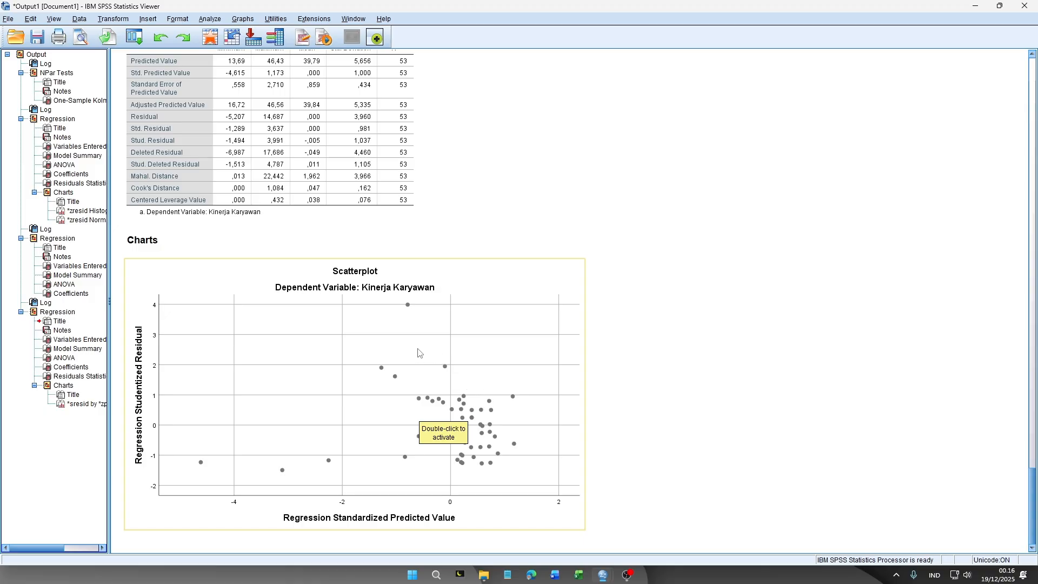
- Set up a fresh linear regression with Kinerja Karyawan [Y] as dependent and Gaya Kepemimpinan [X1] and Komunikasi [X2] as independents
click(218, 20)
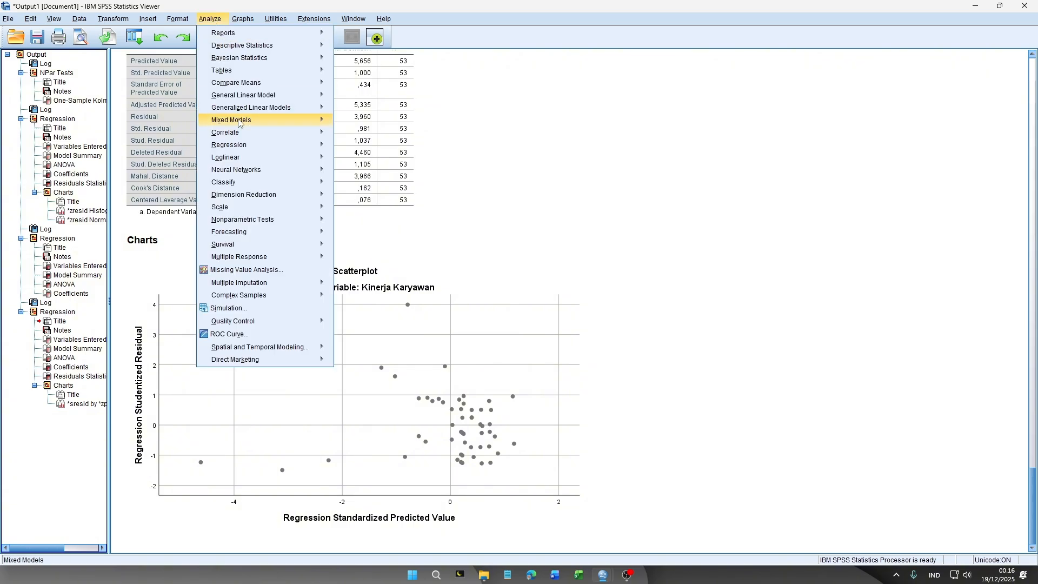
mouse_move(245, 145)
click(357, 160)
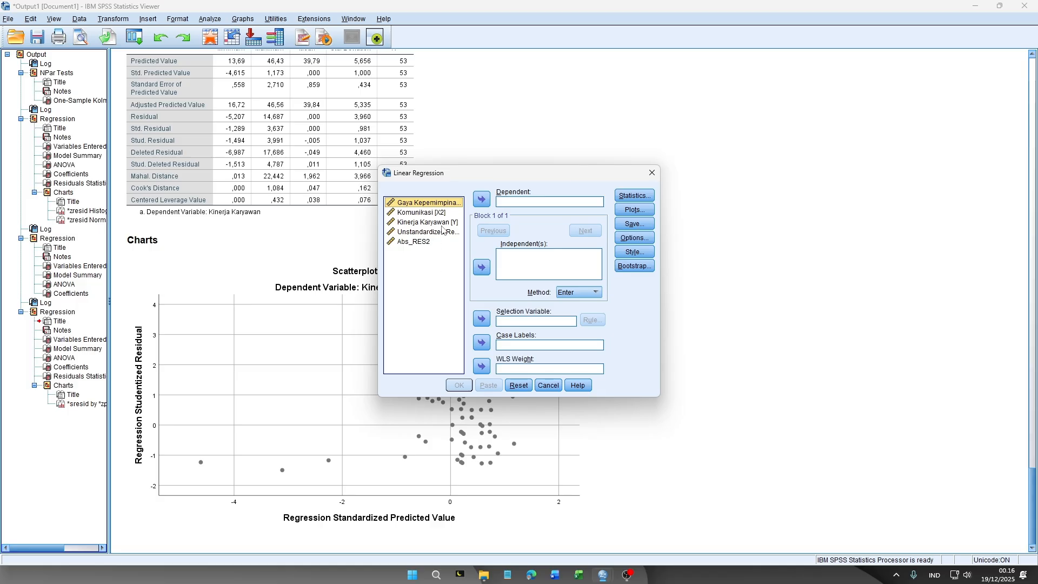
click(442, 223)
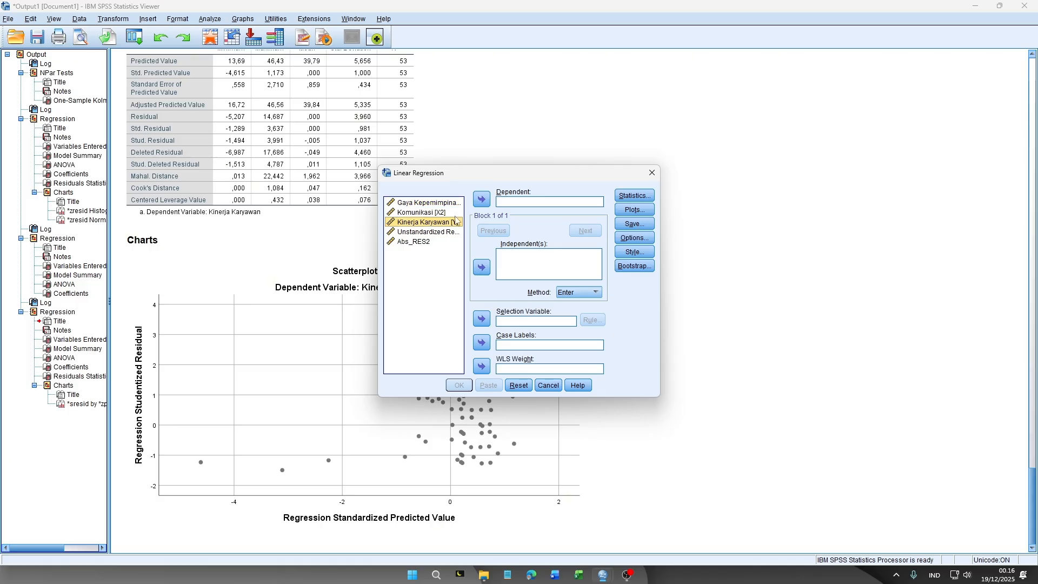
click(482, 200)
click(443, 204)
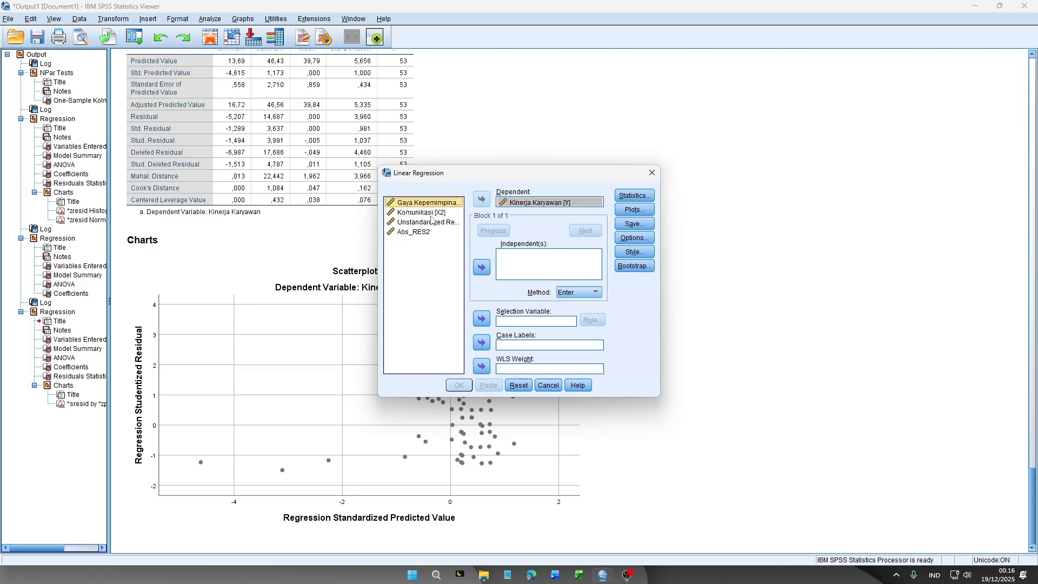
ctrl+click(431, 217)
click(482, 268)
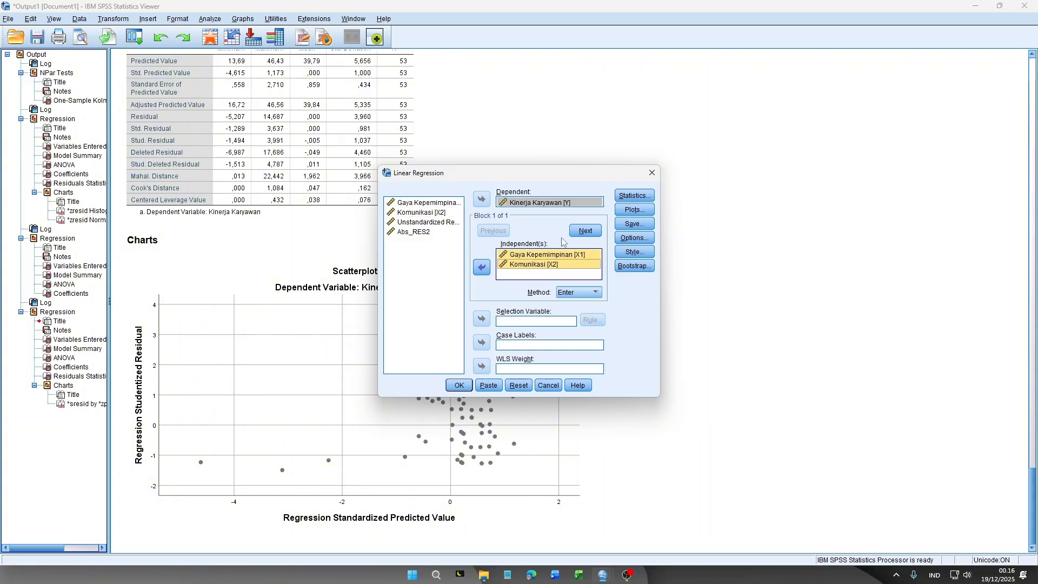
- Enable collinearity diagnostics, turn off the coefficient estimates, and run the regression
click(633, 196)
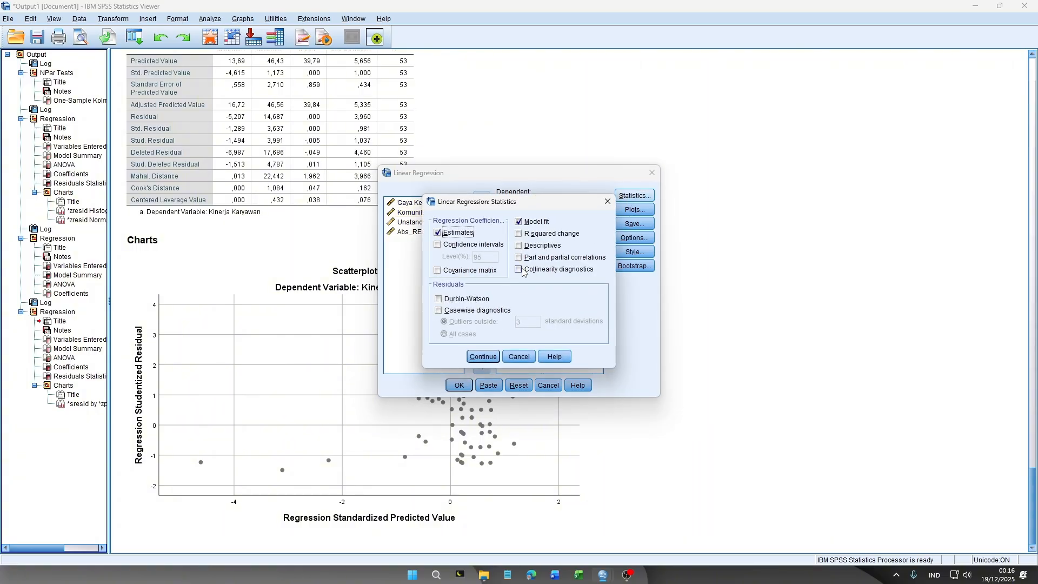
click(520, 270)
click(448, 236)
click(483, 357)
click(459, 385)
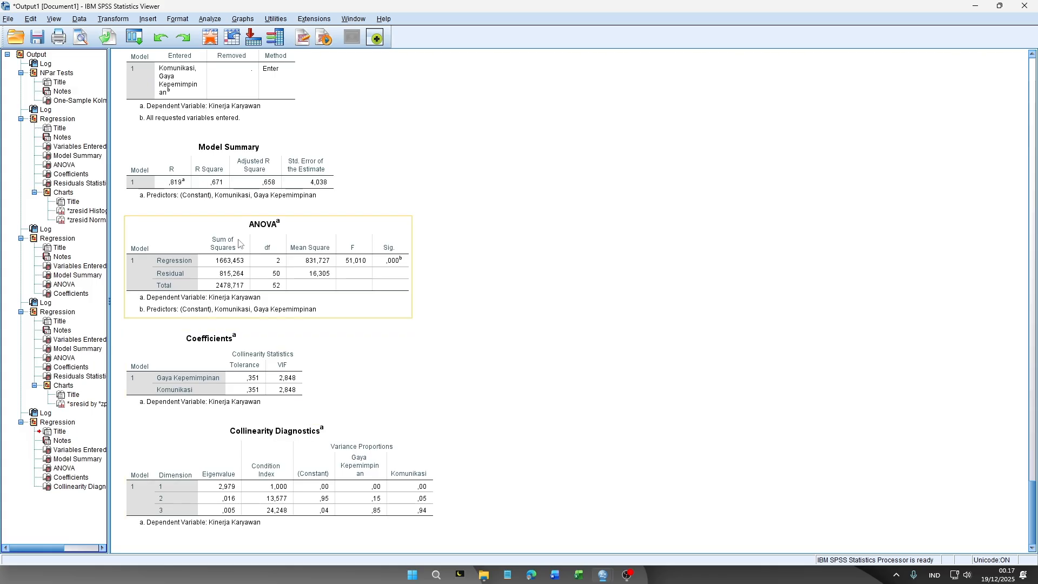
- Reset the linear regression settings and assign Kinerja Karyawan [Y] as dependent and Gaya Kepemimpinan [X1] and Komunikasi [X2] as independents
click(217, 22)
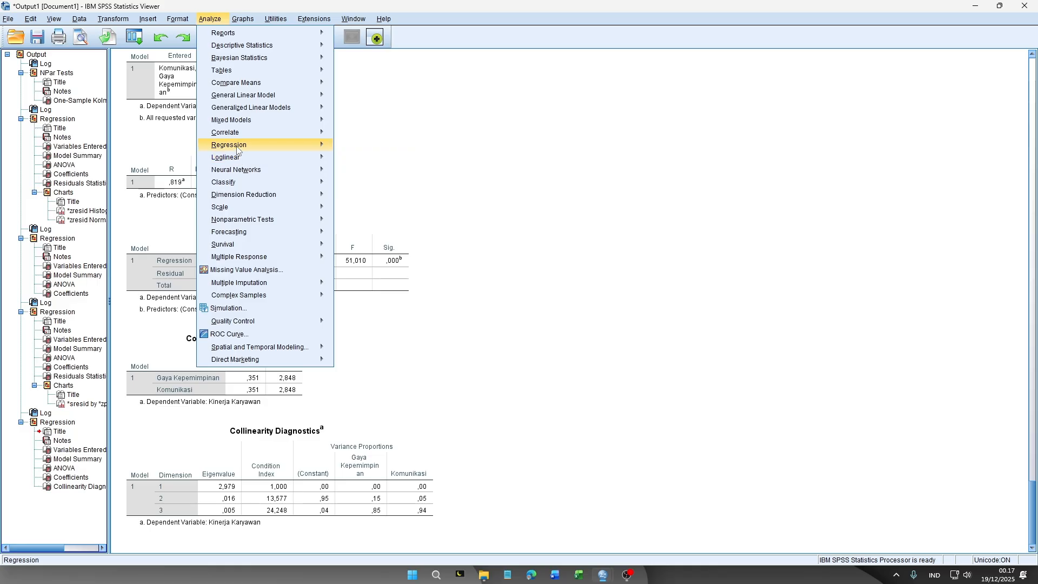
mouse_move(272, 151)
click(358, 160)
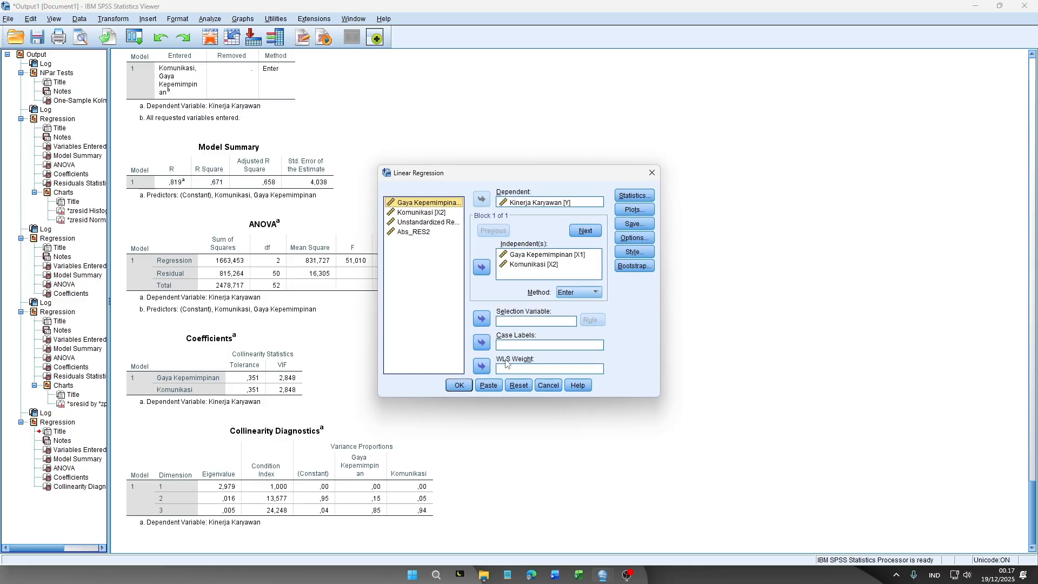
click(520, 387)
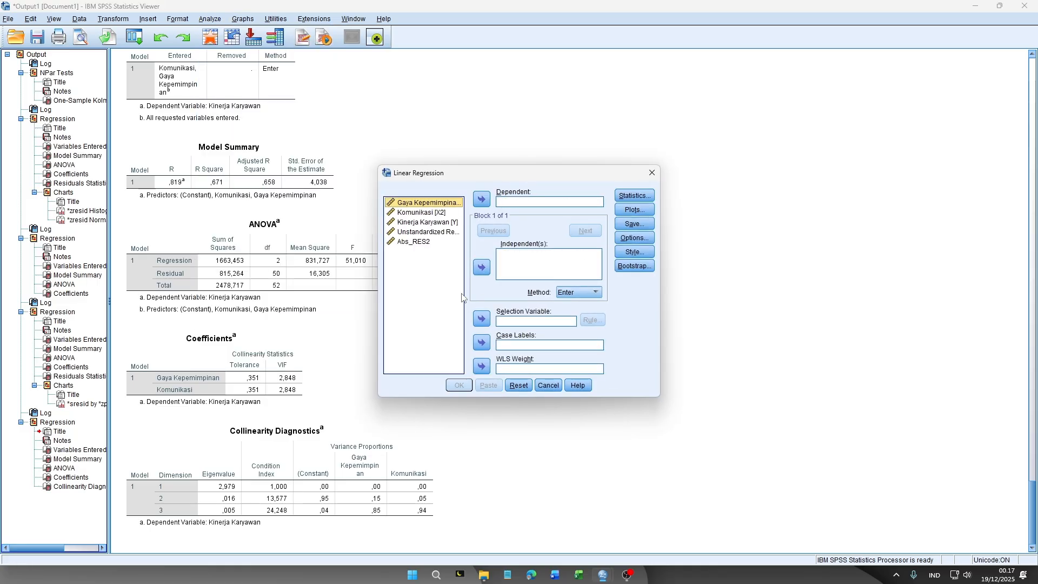
click(424, 222)
click(482, 200)
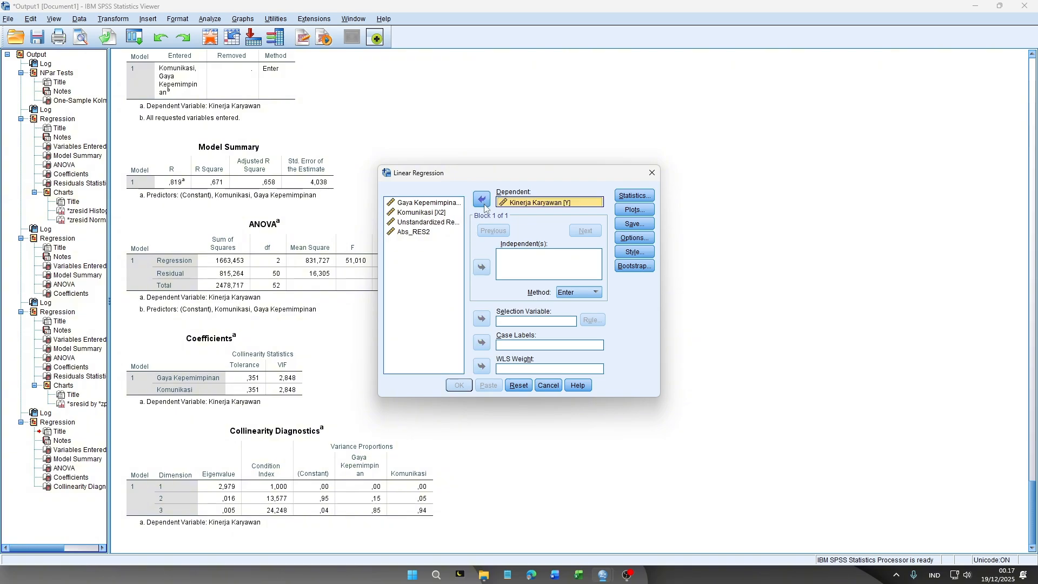
click(440, 203)
shift+click(439, 213)
click(482, 268)
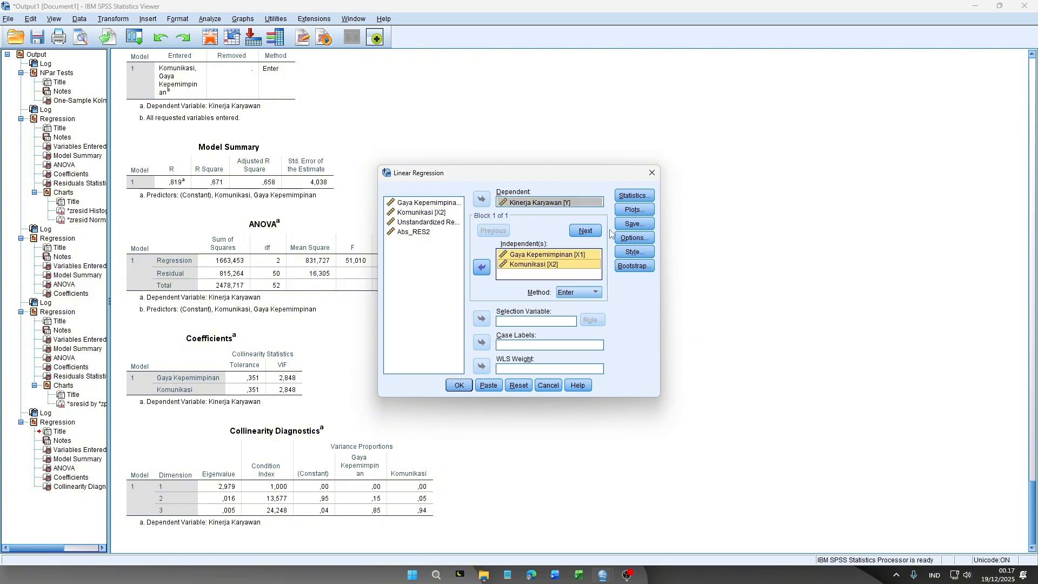
- Enable the Durbin-Watson residual statistic and run the regression
click(634, 196)
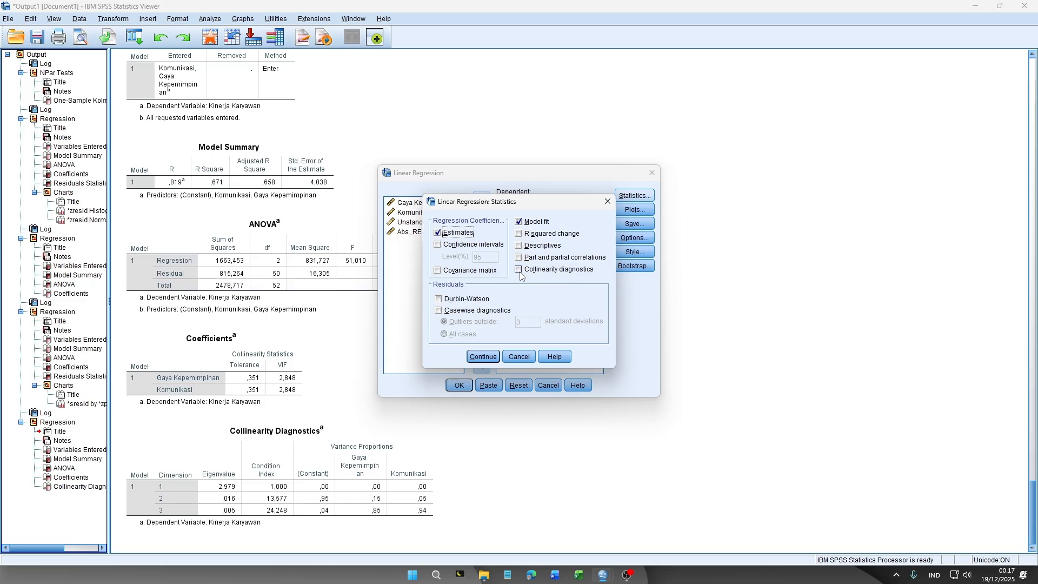
click(465, 299)
click(482, 358)
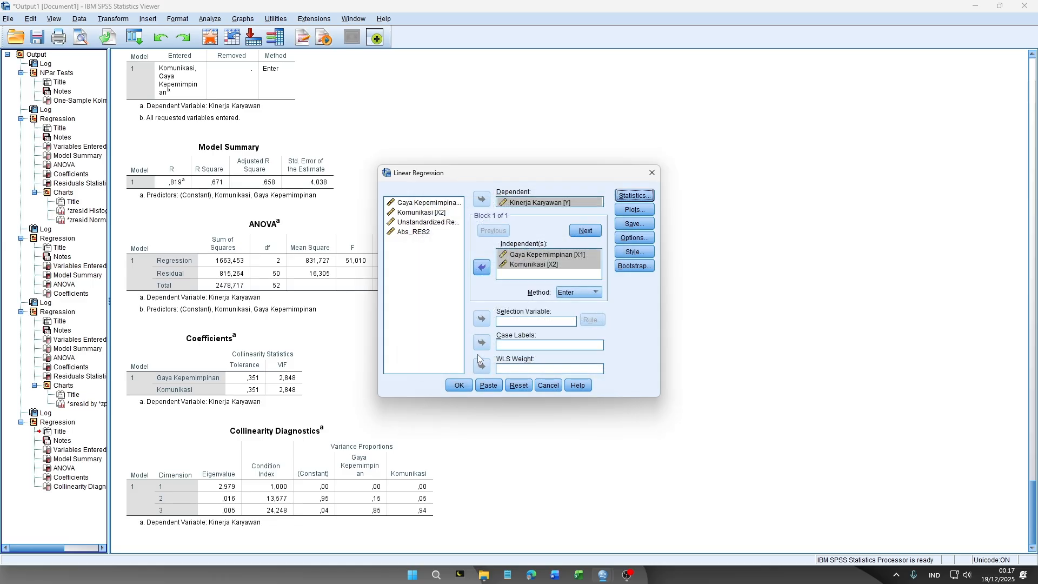
click(458, 386)
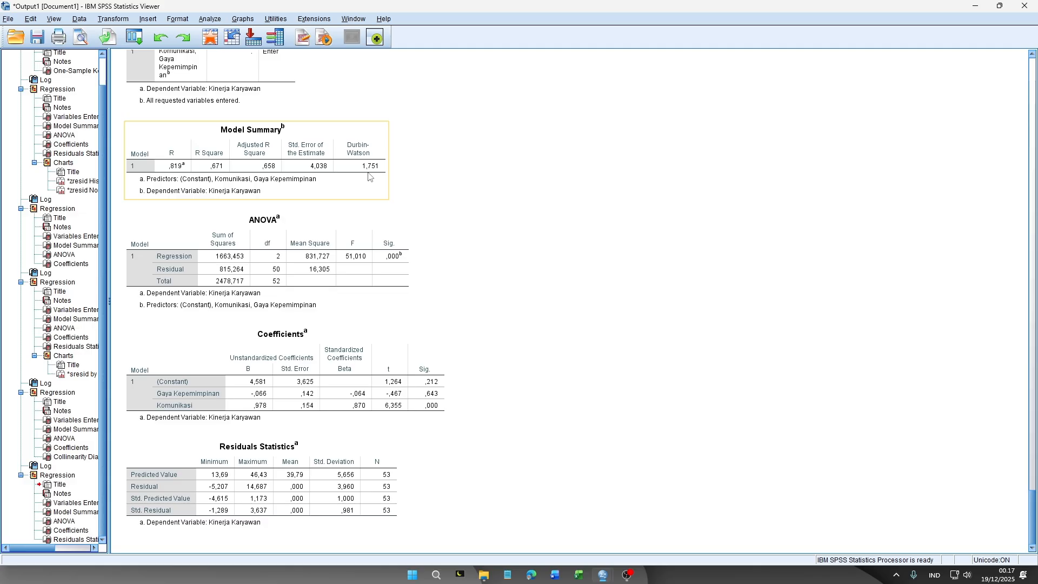
click(230, 203)
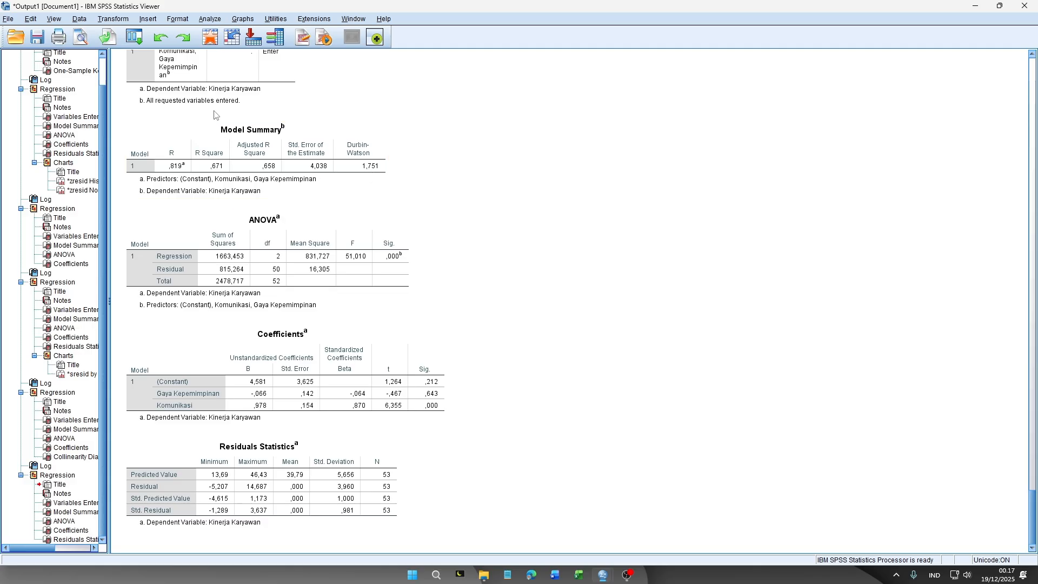
click(211, 19)
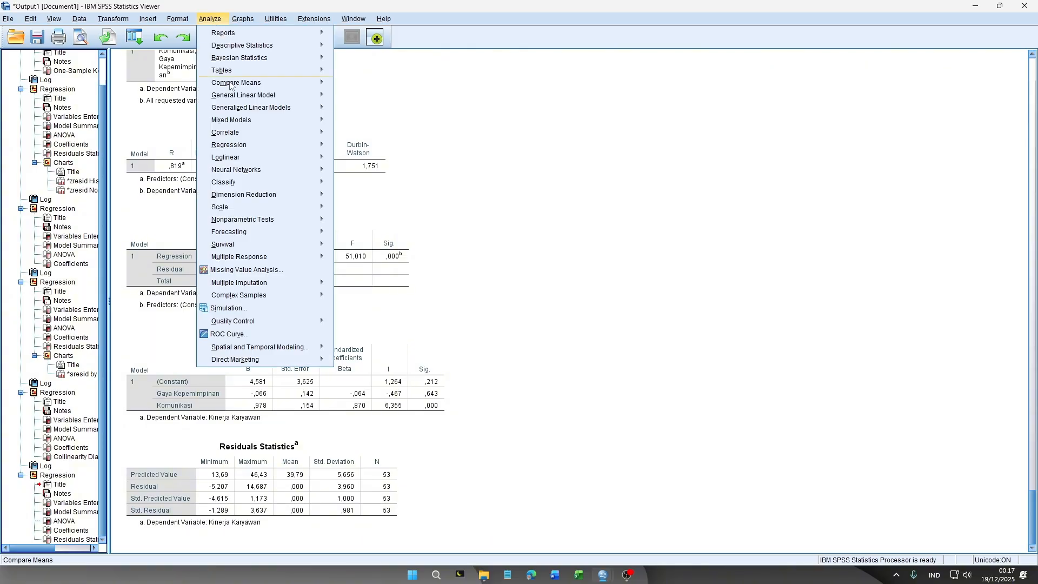
mouse_move(250, 221)
mouse_move(375, 264)
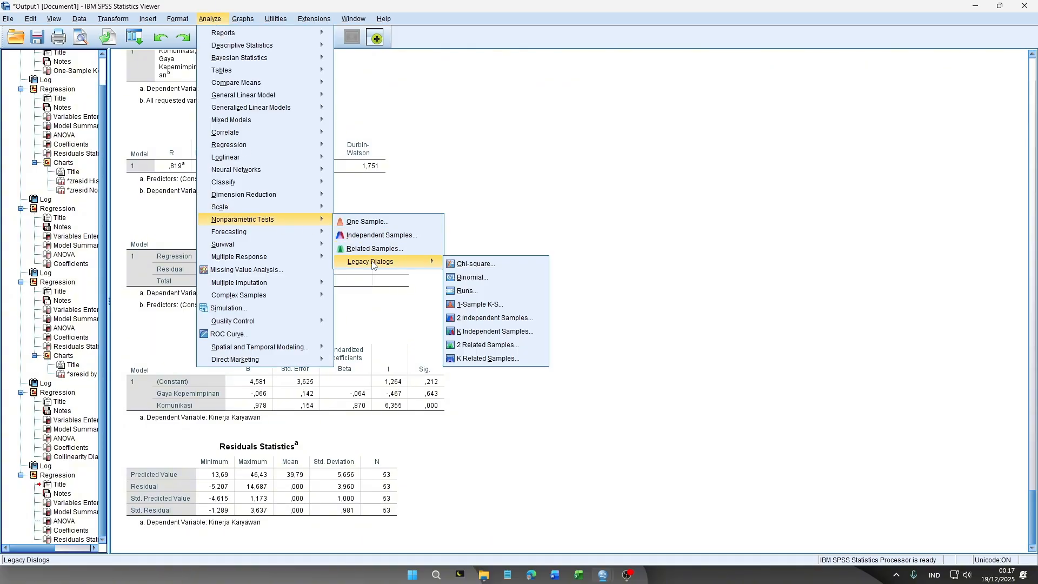
click(472, 292)
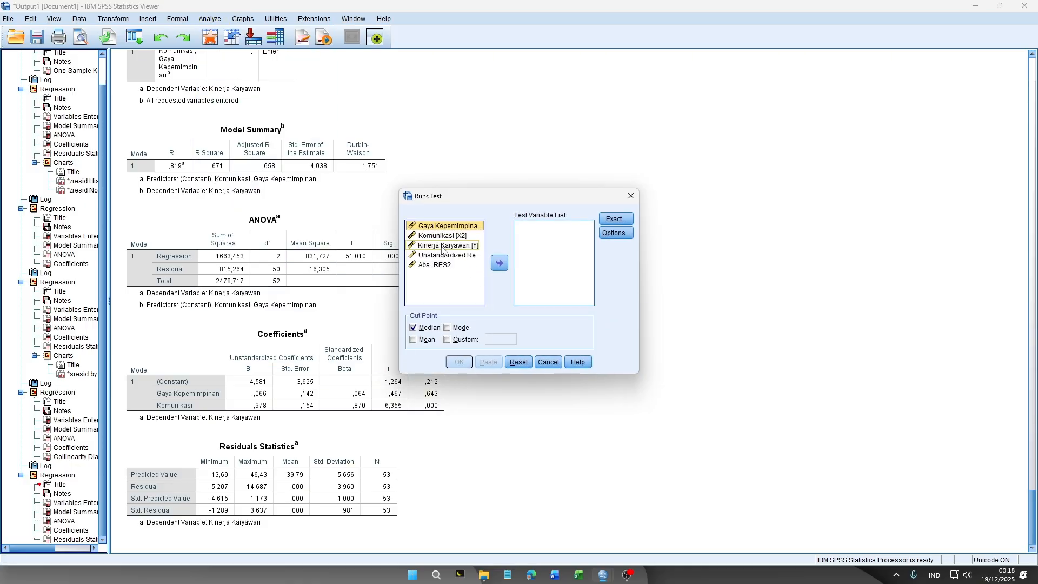
- Switch to the TOTAL DATA.sav dataset and select the RES_1 column to check the residual variable
mouse_move(605, 579)
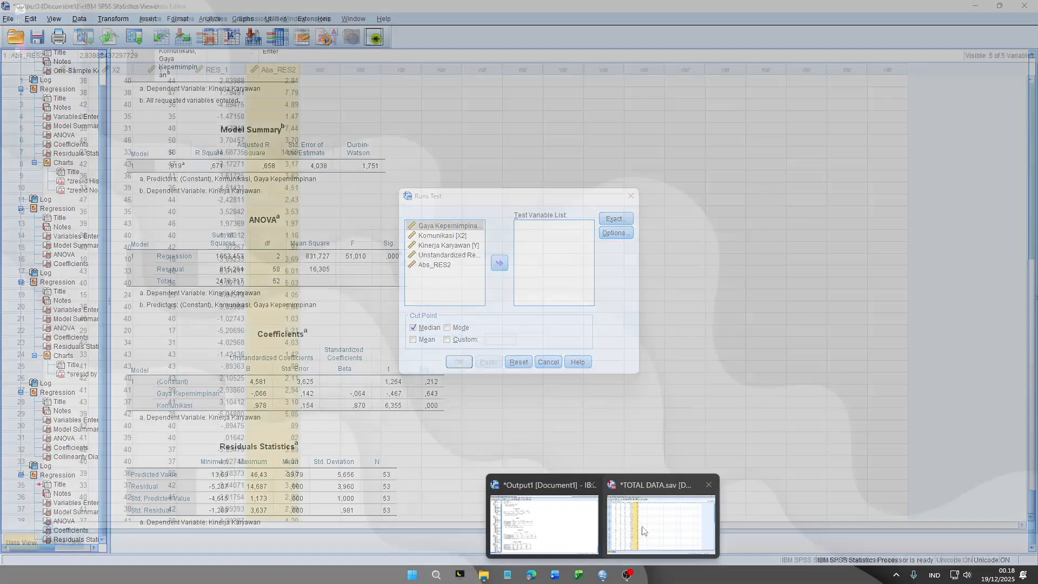
click(604, 534)
click(232, 81)
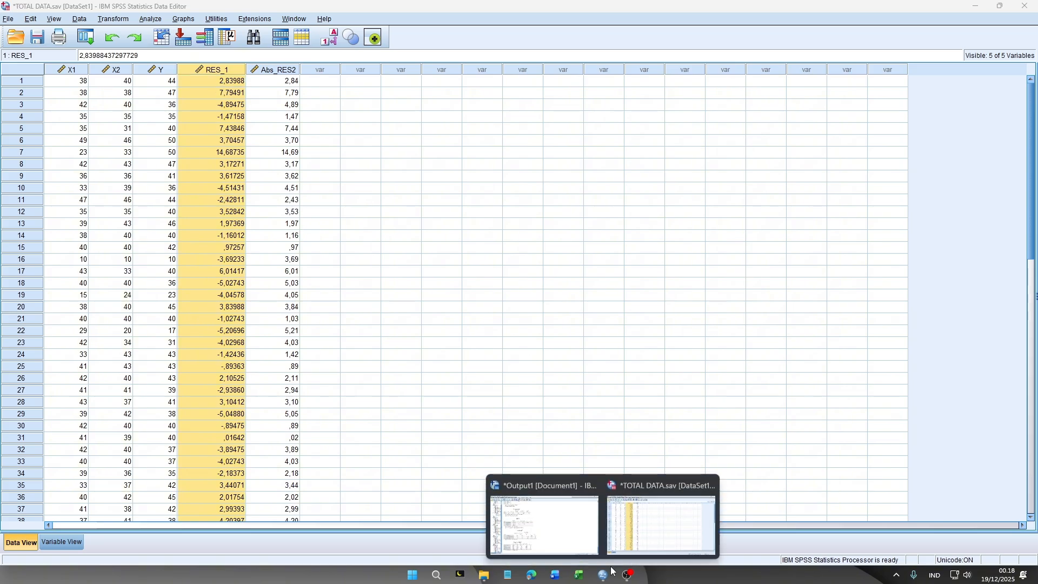
- Run a nonparametric Runs Test on the Unstandardized Residual variable with the Median cut point
click(149, 20)
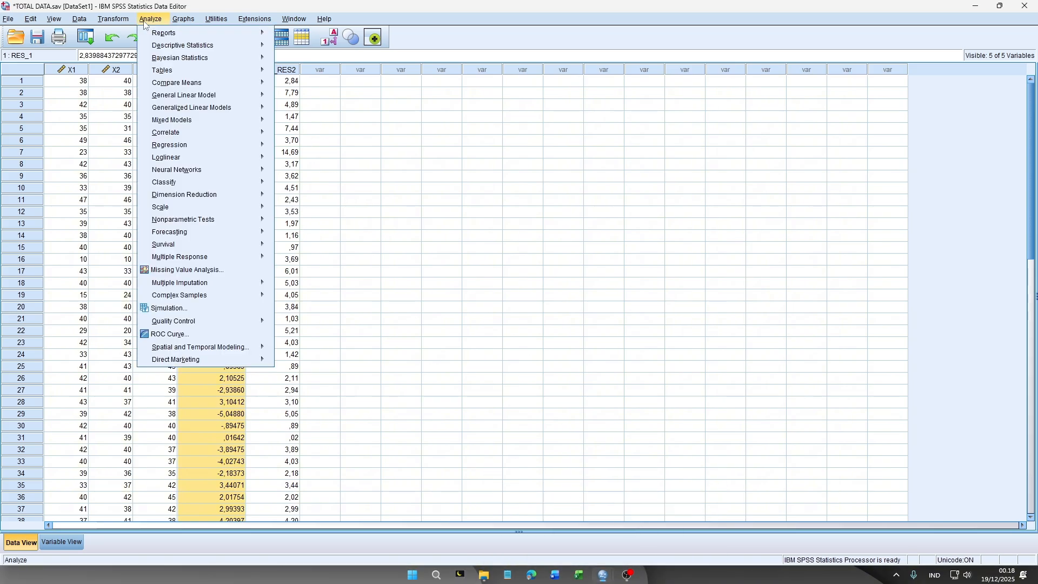
mouse_move(197, 220)
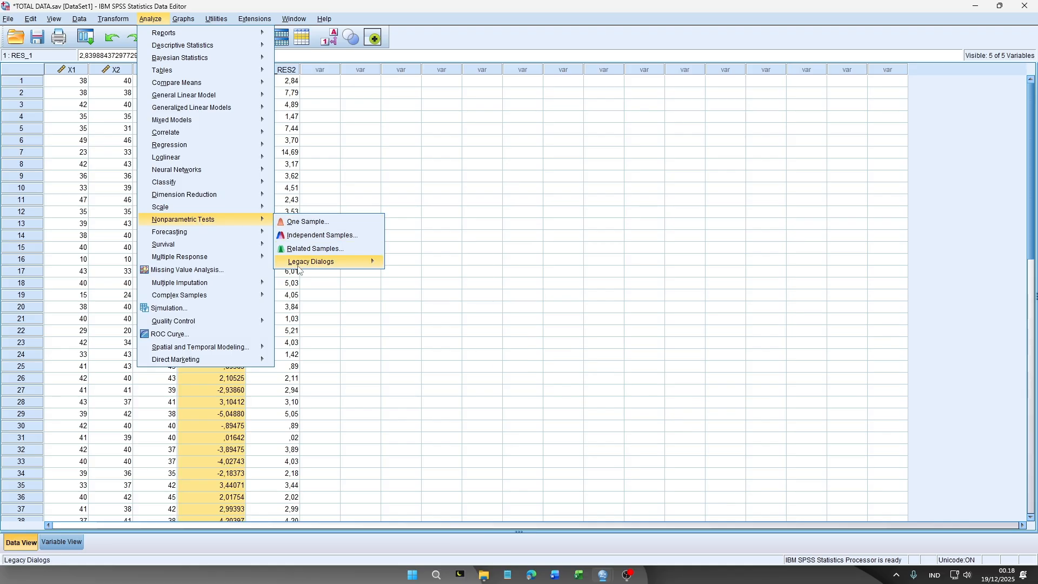
mouse_move(300, 264)
click(425, 293)
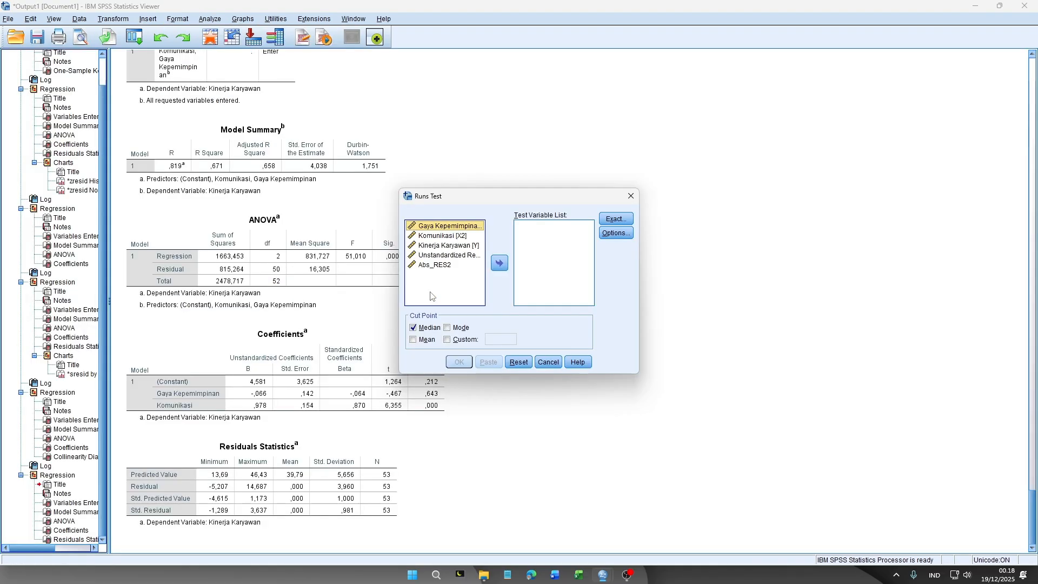
click(458, 256)
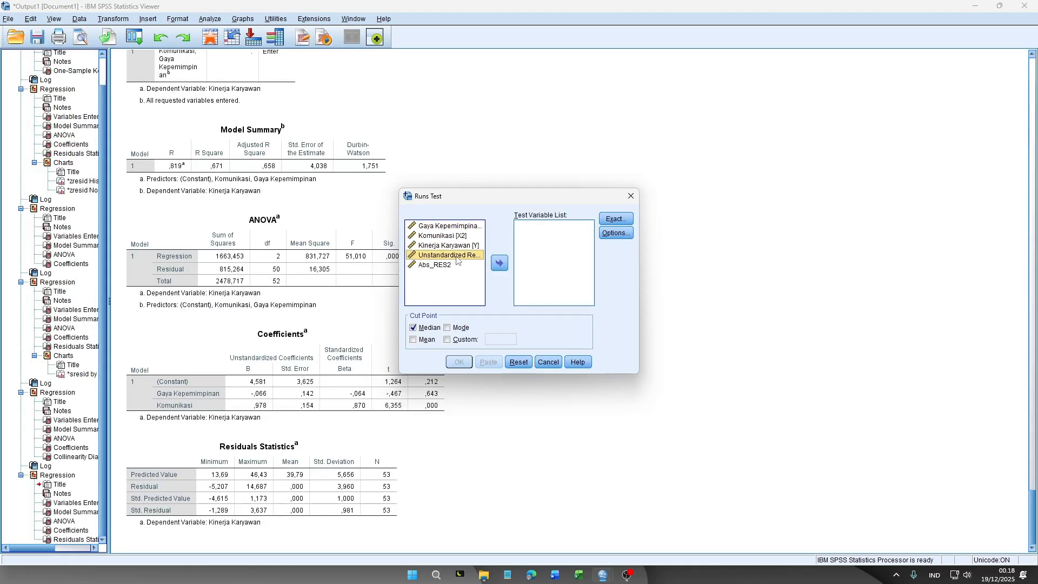
click(497, 263)
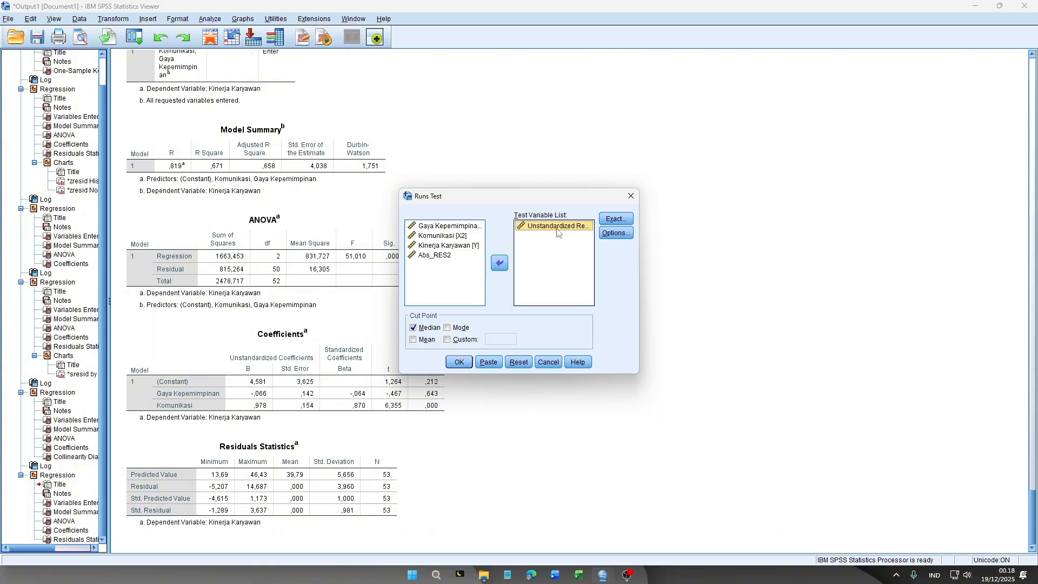
click(470, 364)
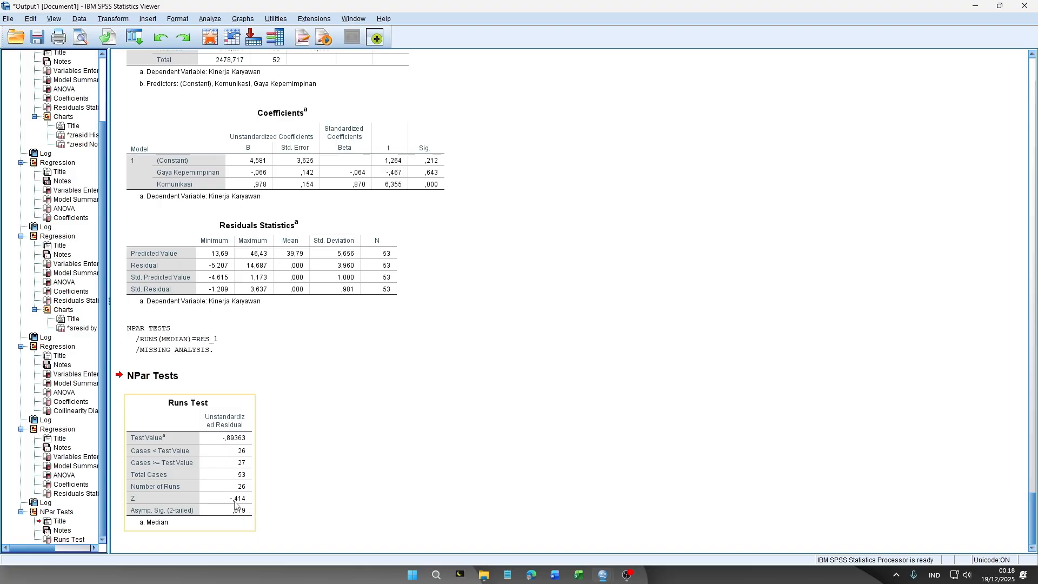
- Review the collinearity statistics, the Durbin-Watson value in the Model Summary, and the Runs Test table in the output
scroll(247, 392, up, 10)
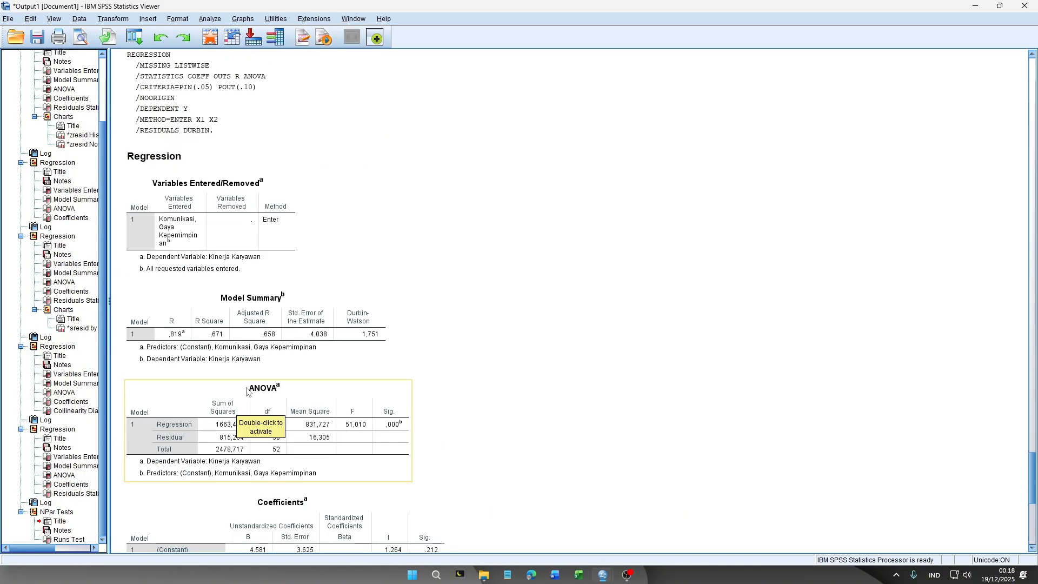
scroll(350, 218, up, 9)
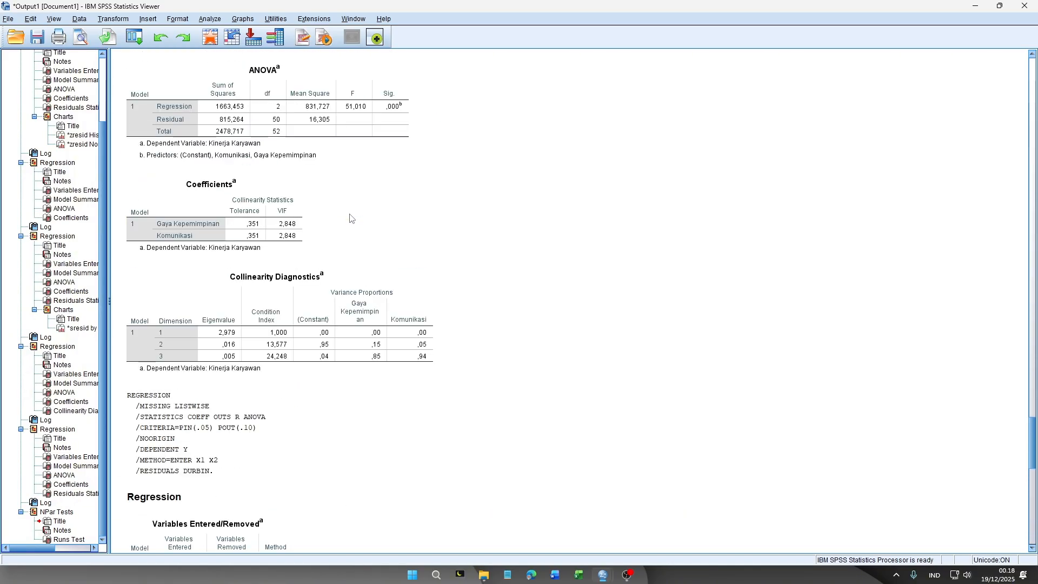
scroll(351, 219, up, 6)
scroll(357, 233, down, 20)
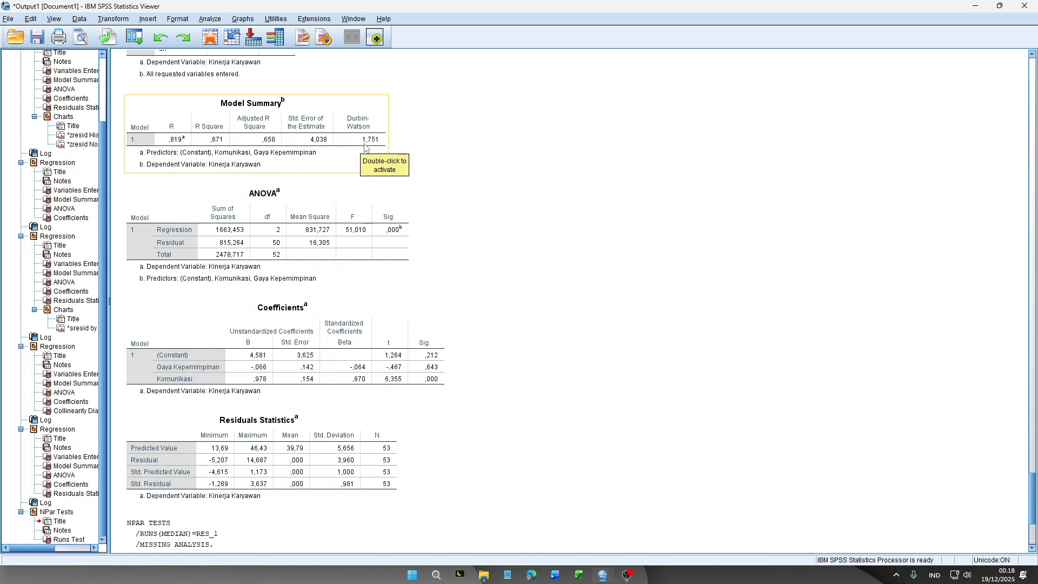
scroll(297, 276, down, 3)
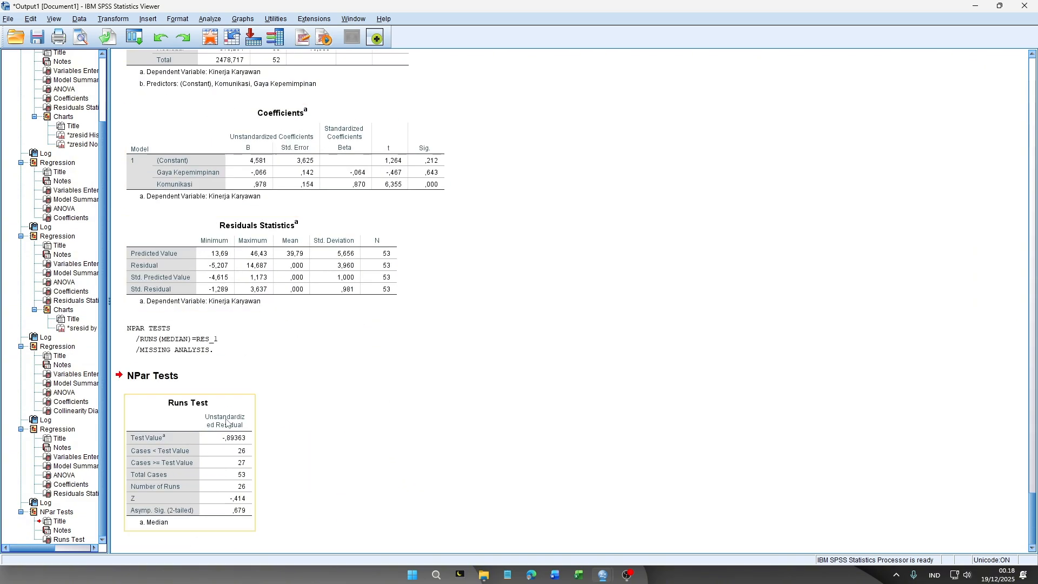